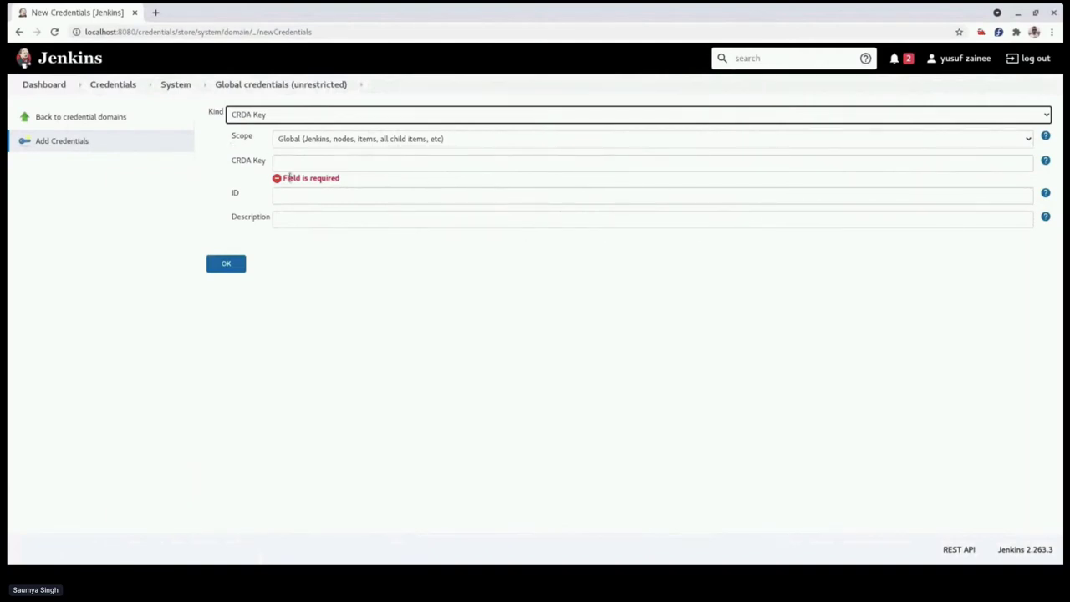
# - Show the help for the CRDA Key field and enter the CRDA key for the new credential
pyautogui.click(1045, 163)
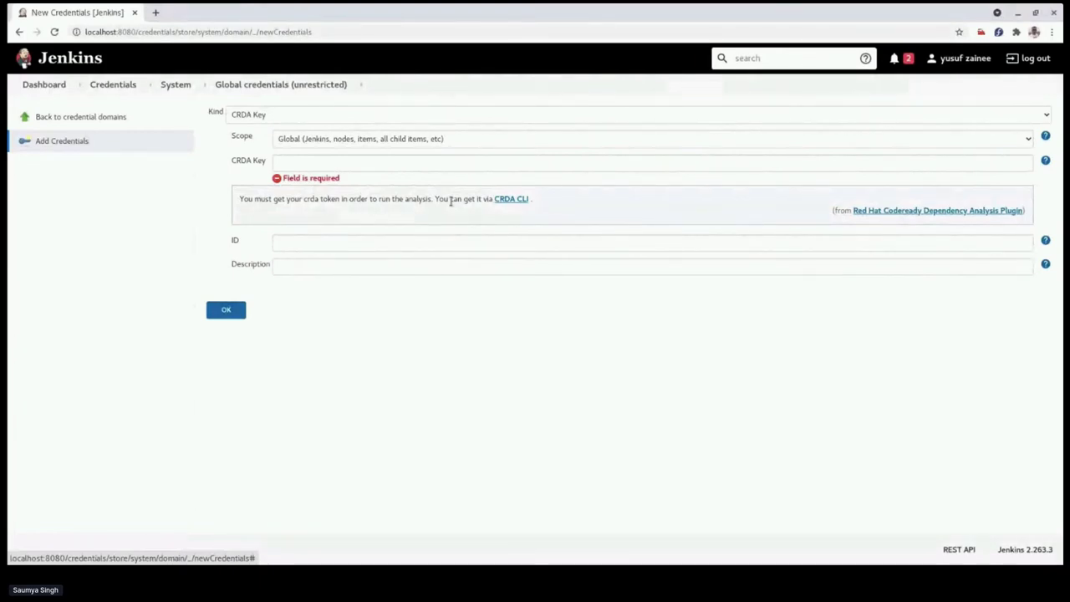
pyautogui.click(408, 164)
pyautogui.write('*****')
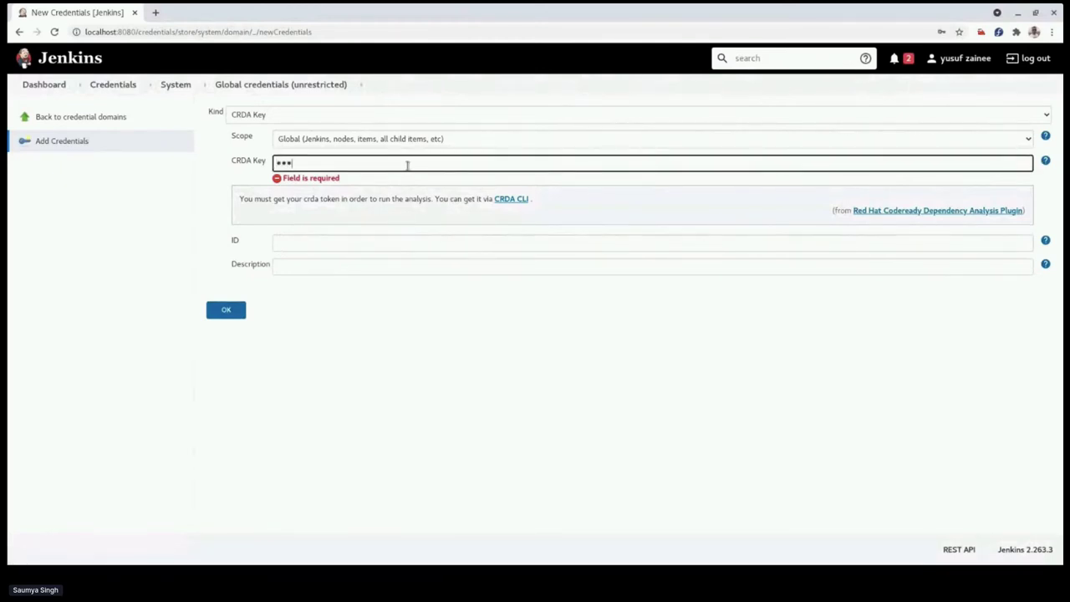
pyautogui.write('******')
# - Display the help for the credential's ID field and set the ID to demoDevconf-us
pyautogui.moveTo(396, 251)
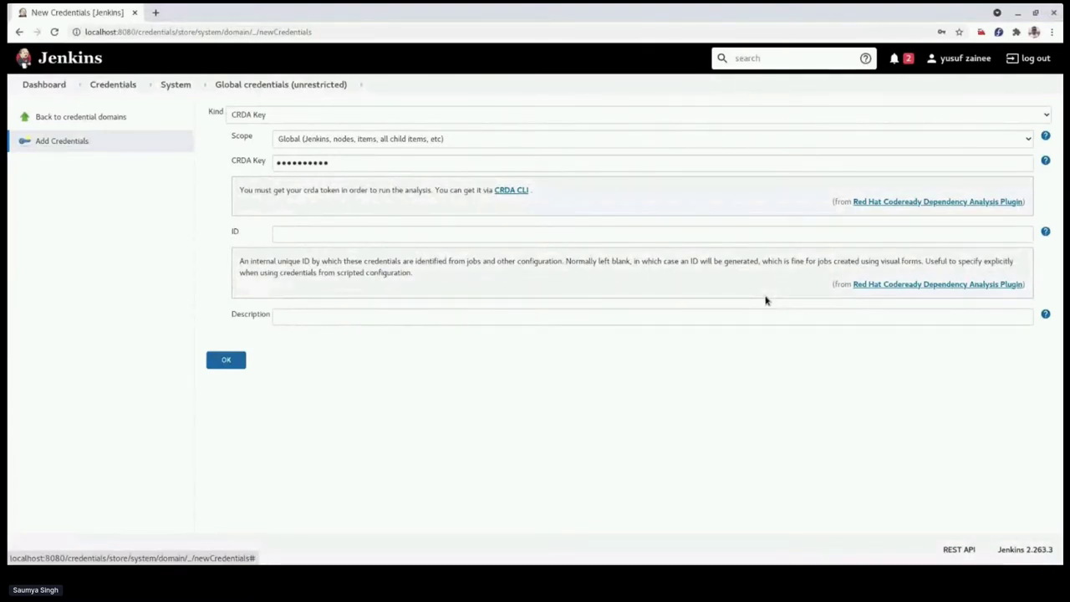
pyautogui.click(511, 232)
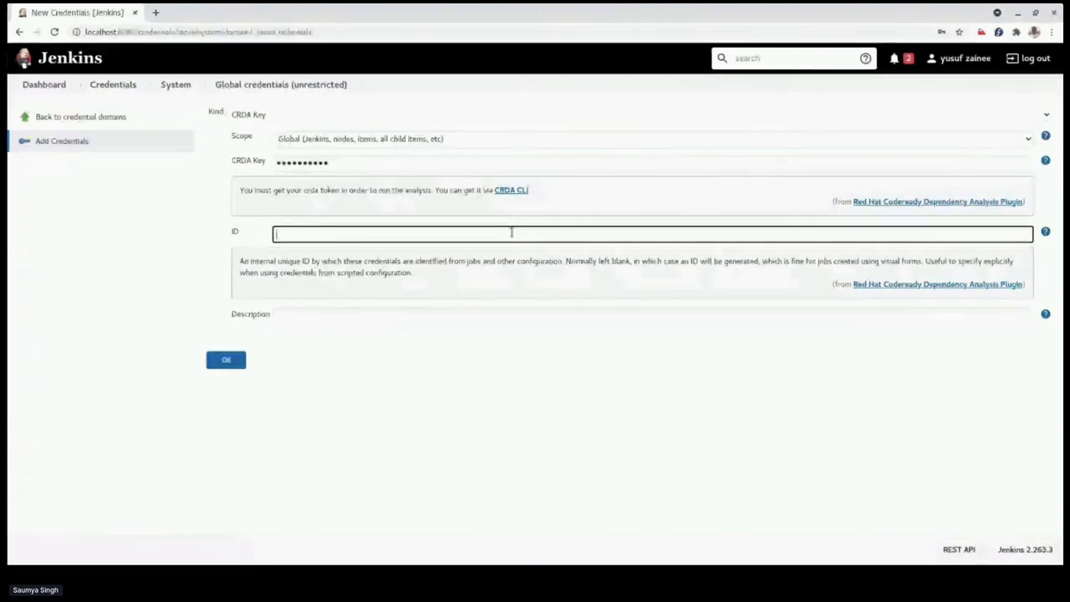
pyautogui.write('demo')
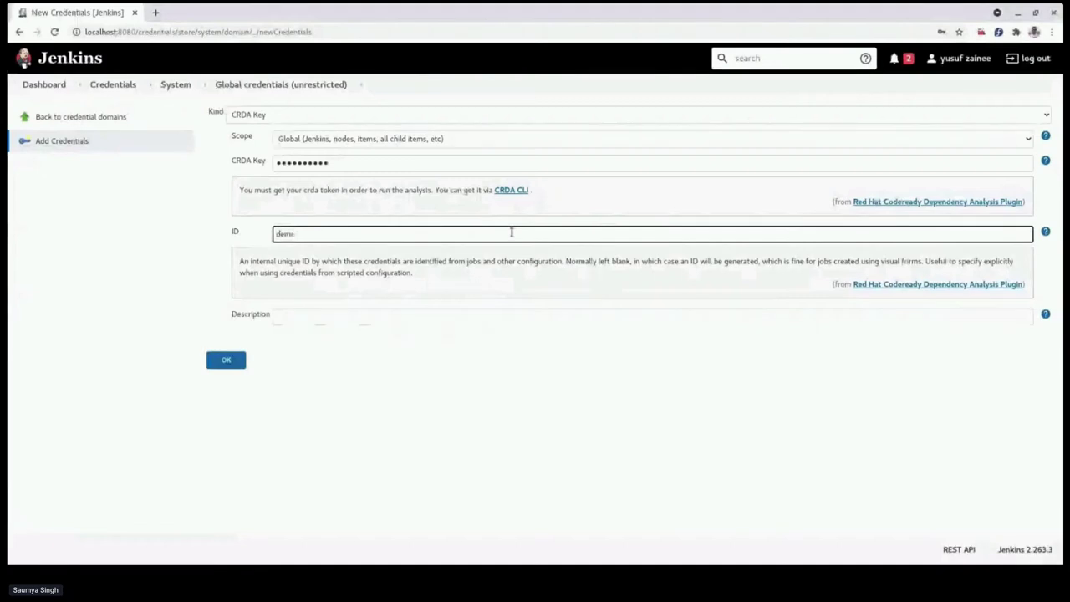
pyautogui.write('Descrif-us')
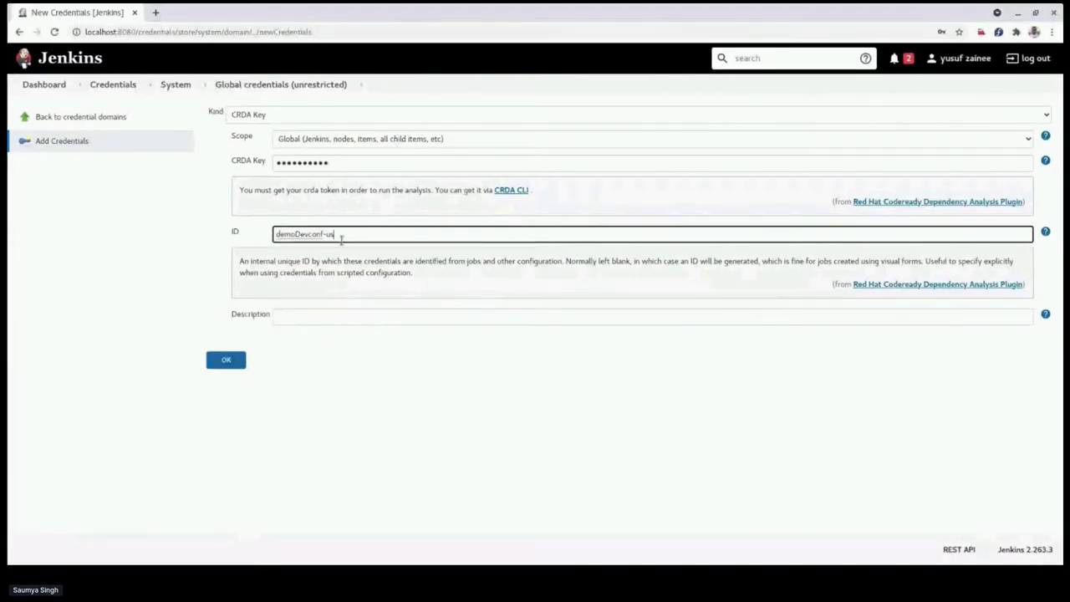
# - Copy the ID demoDevconf-us into the Description, save the credential and dismiss the browser's password update prompt
pyautogui.moveTo(339, 235); pyautogui.dragTo(251, 239)
pyautogui.hotkey('ctrl', 'c')
pyautogui.click(363, 317)
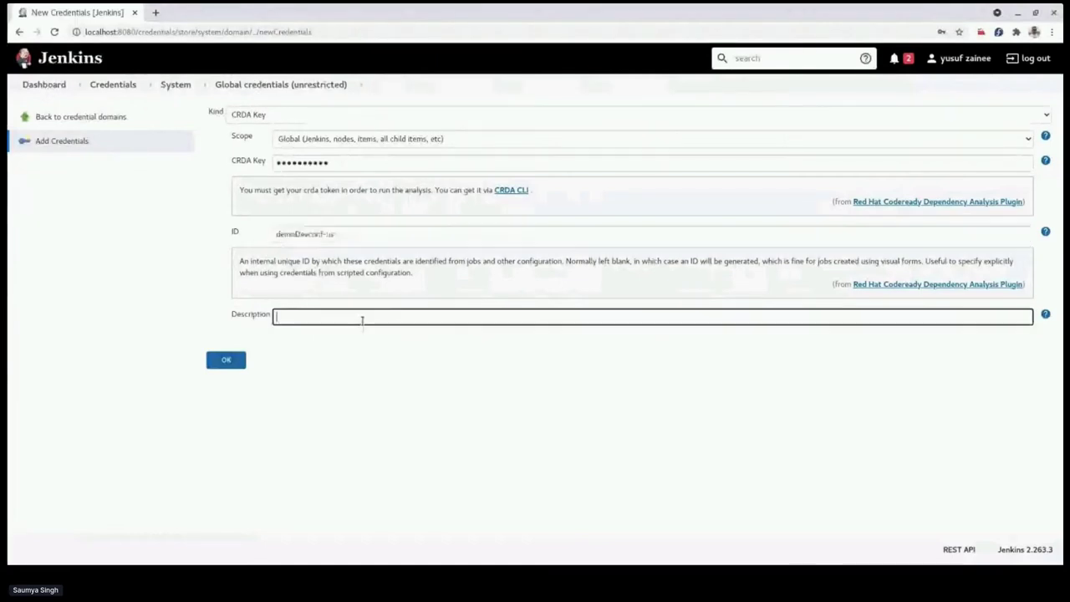
pyautogui.hotkey('ctrl', 'v')
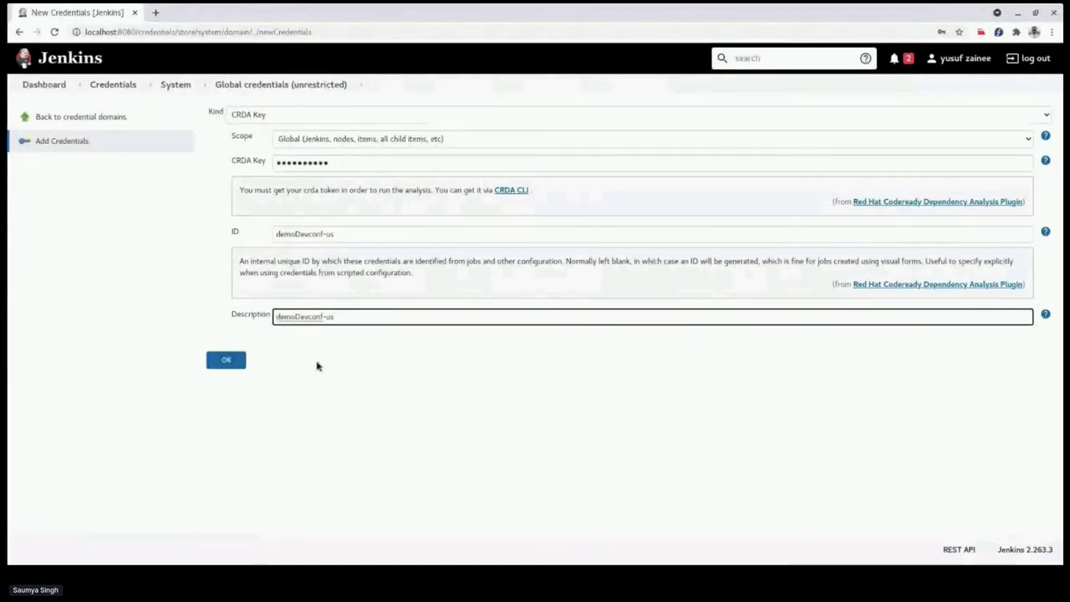
pyautogui.click(226, 360)
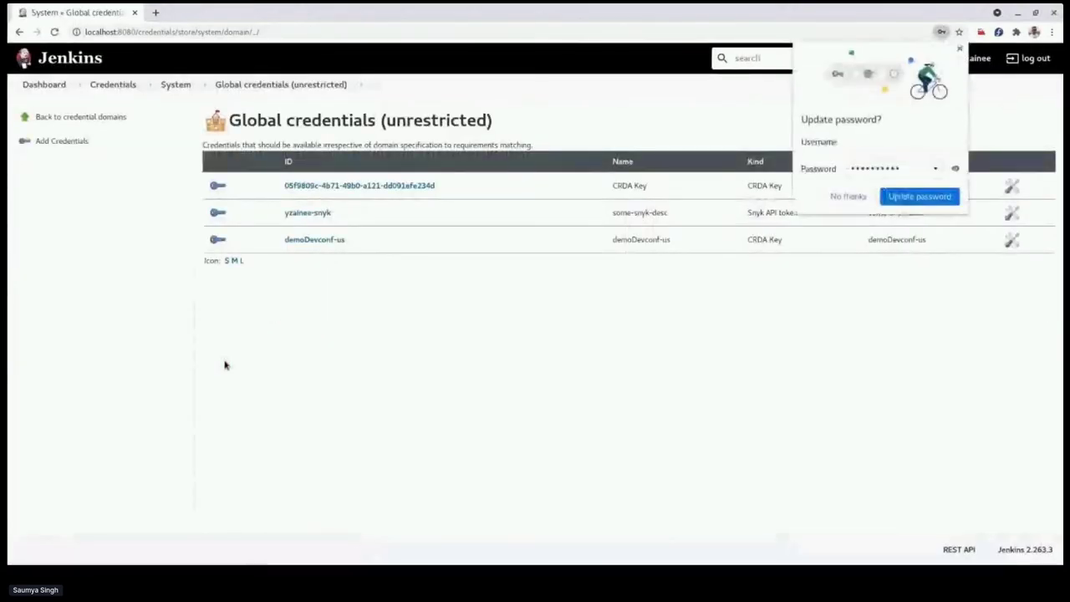
pyautogui.click(960, 48)
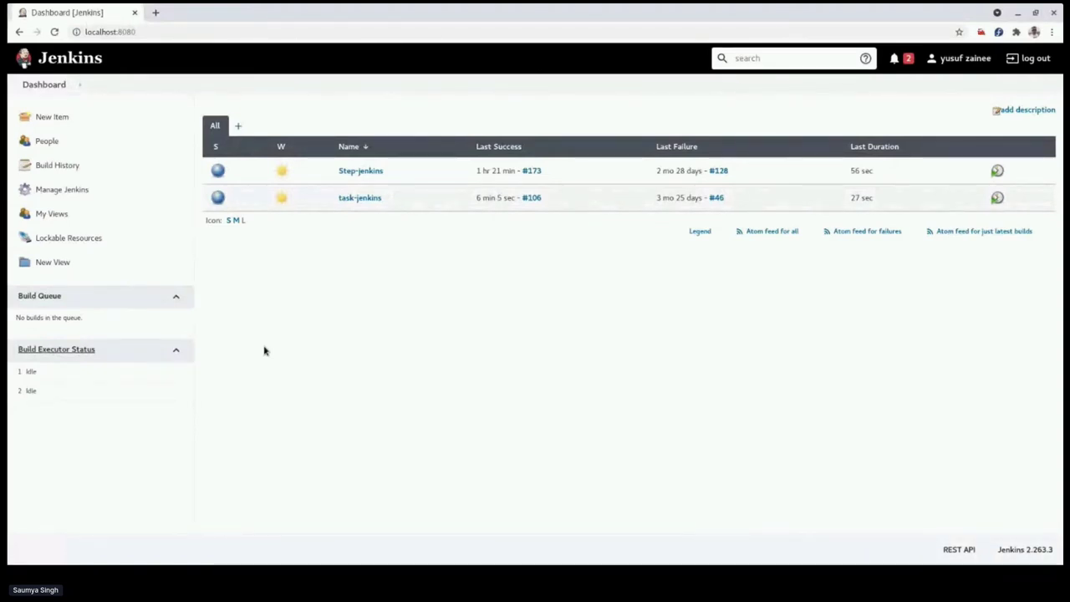
# - Open the configuration of the task-jenkins project at its Build section
pyautogui.click(356, 198)
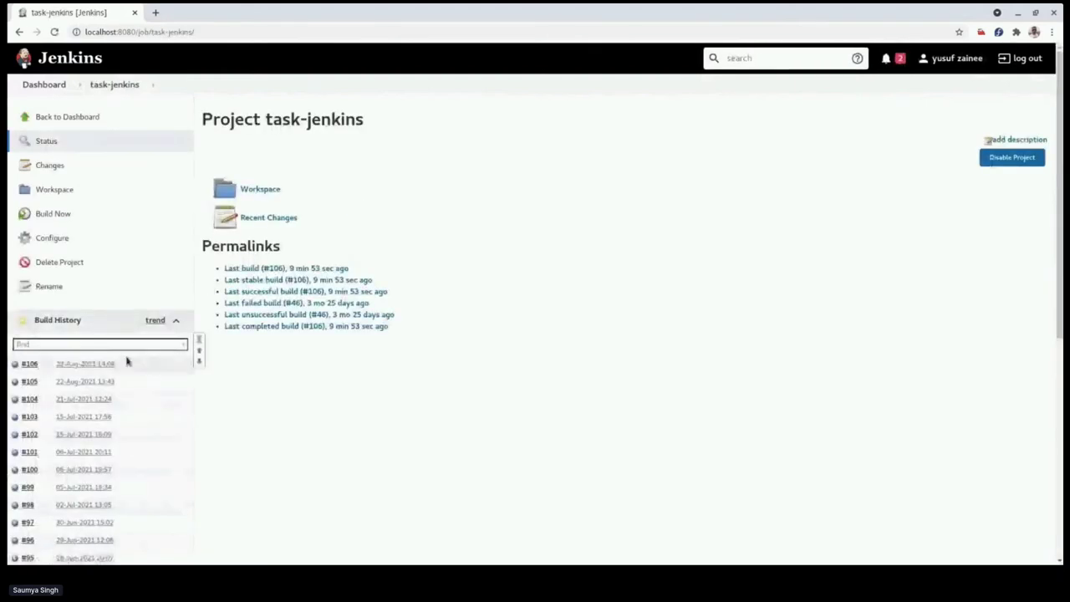
pyautogui.click(52, 238)
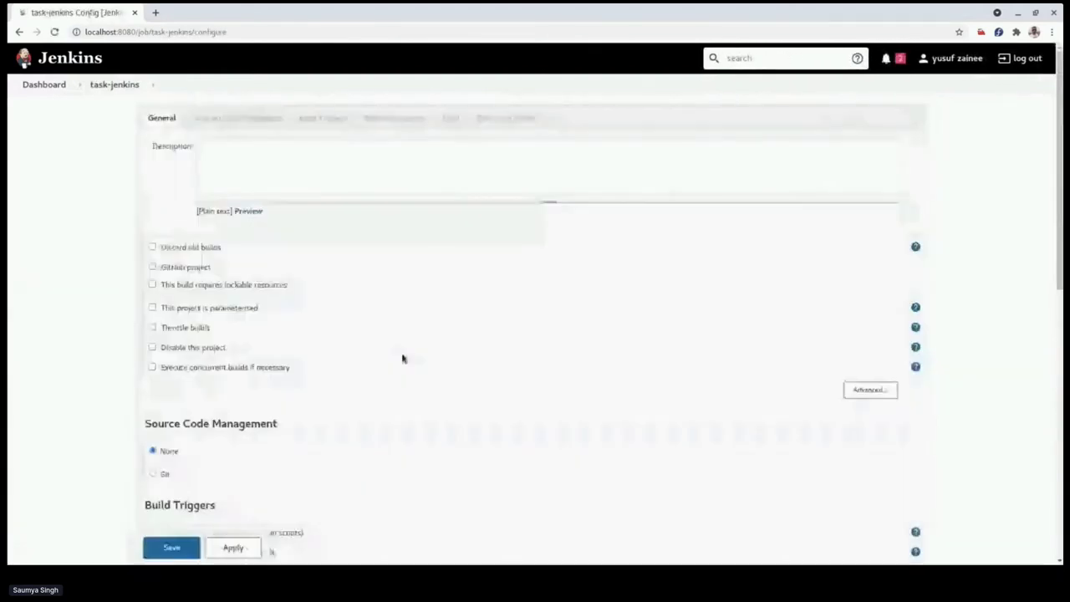
pyautogui.scroll(-2, 384, 299)
pyautogui.scroll(-5, 384, 299)
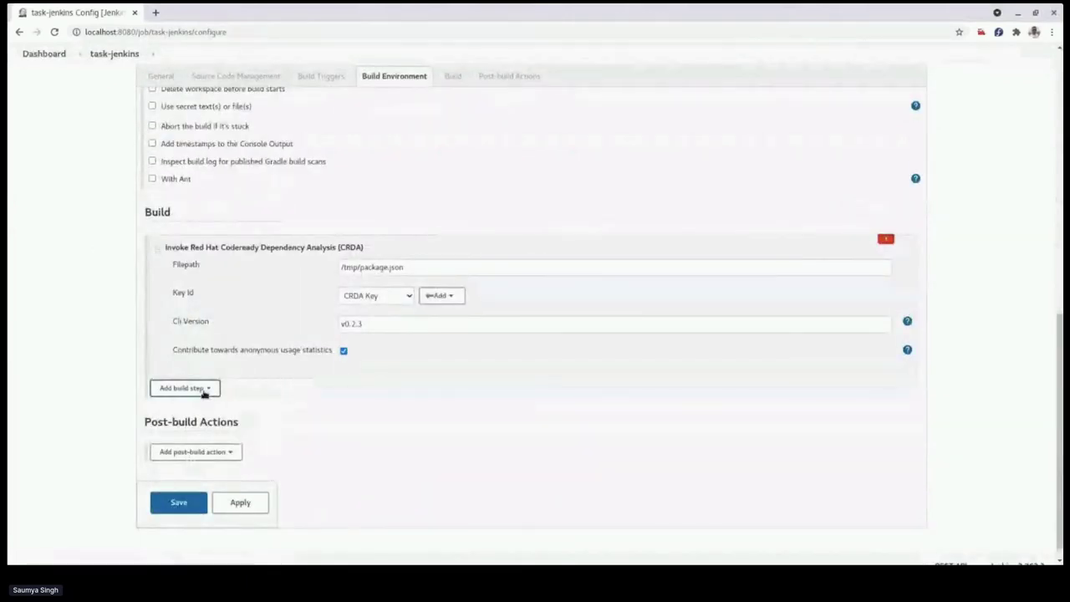
# - Add a second Invoke Red Hat Codeready Dependency Analysis (CRDA) build step to the project
pyautogui.click(205, 391)
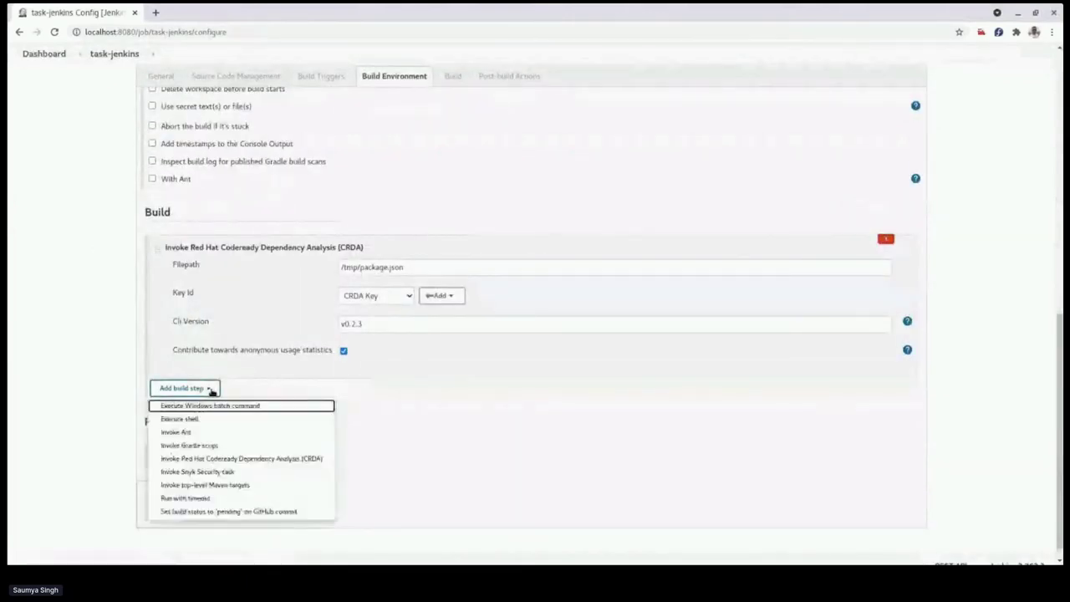
pyautogui.click(243, 460)
pyautogui.scroll(-3, 585, 387)
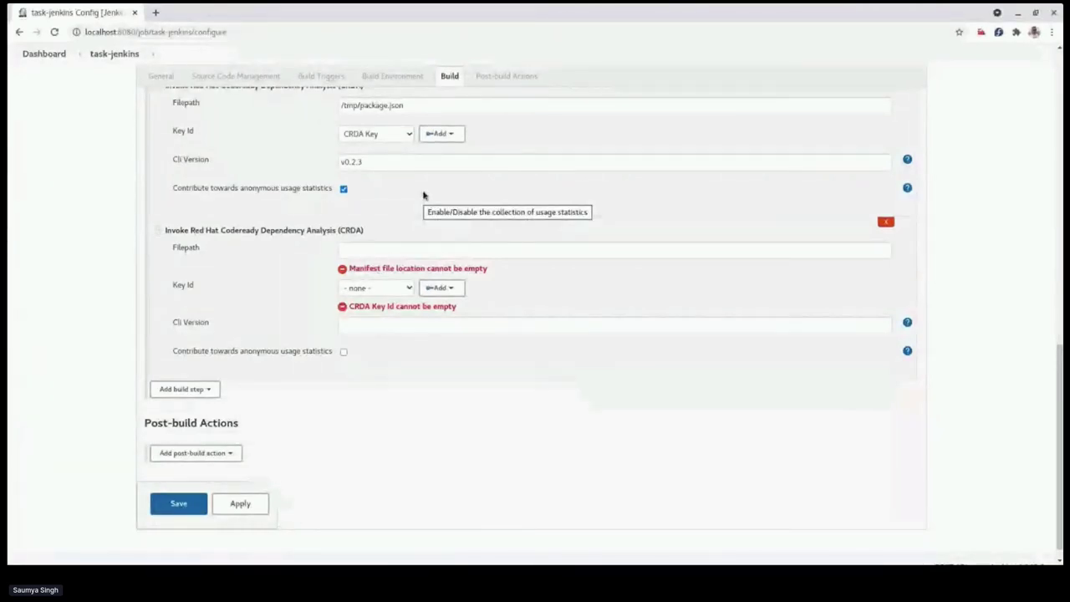
# - Copy the first step's filepath /tmp/package.json into the new CRDA build step and choose demoDevconf-us as its Key Id
pyautogui.click(405, 106)
pyautogui.moveTo(405, 105); pyautogui.dragTo(332, 106)
pyautogui.hotkey('ctrl', 'c')
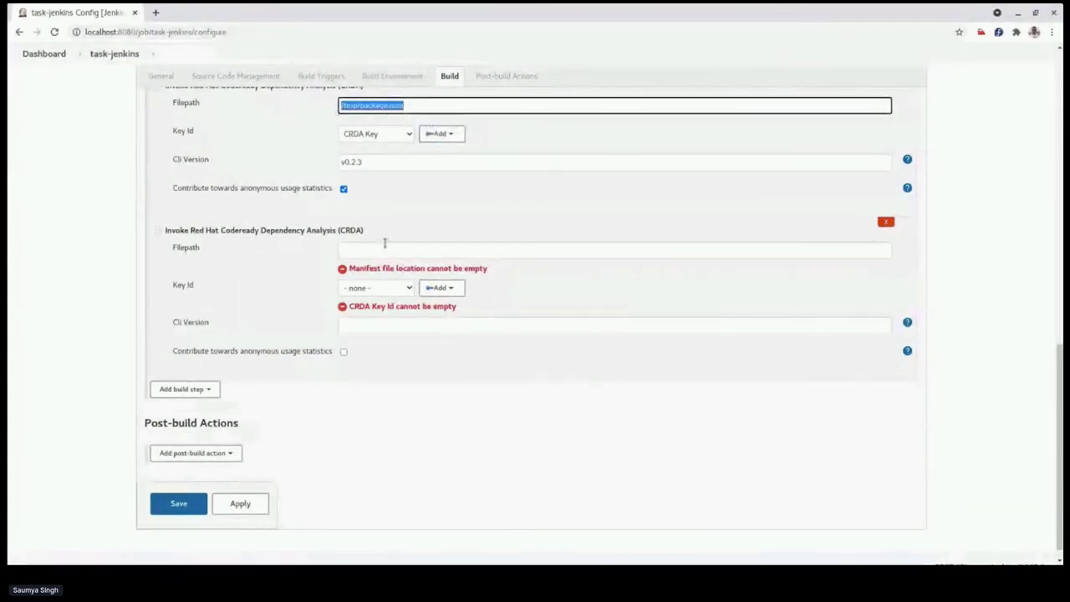
pyautogui.click(384, 248)
pyautogui.hotkey('ctrl', 'v')
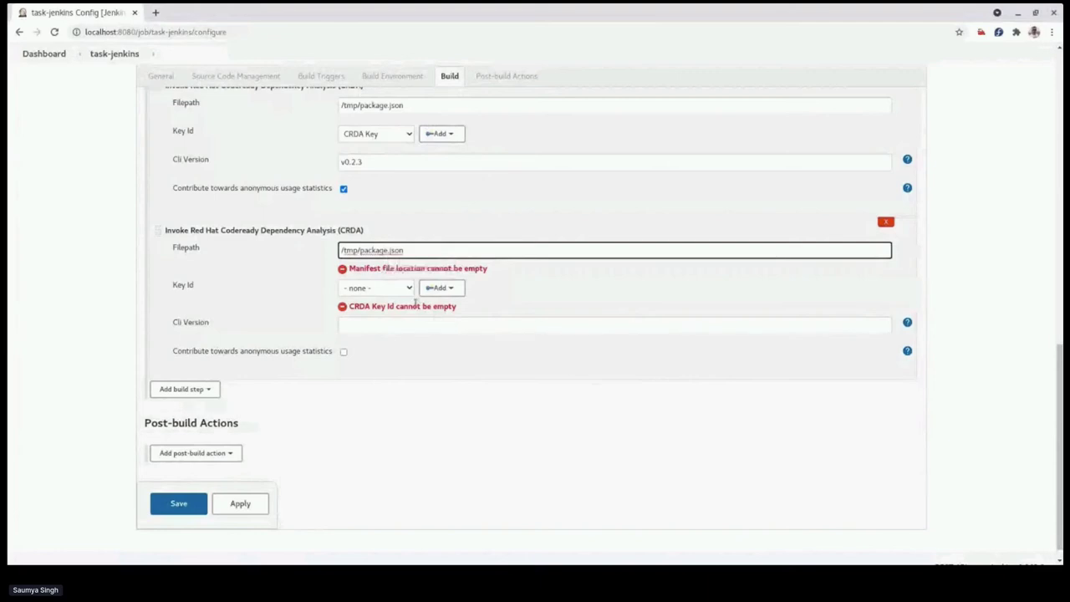
pyautogui.click(408, 289)
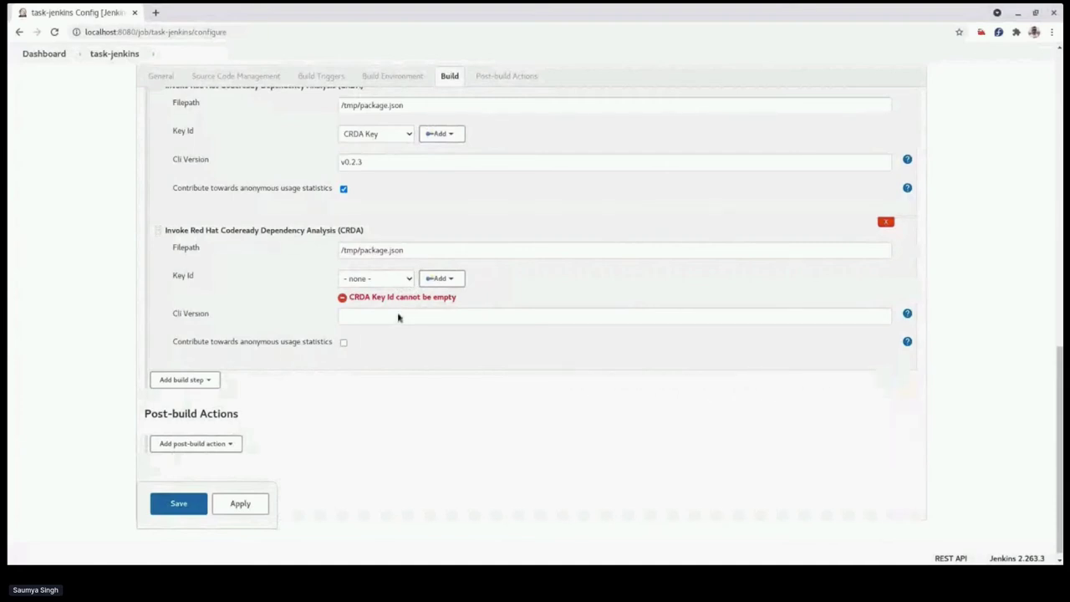
pyautogui.click(375, 278)
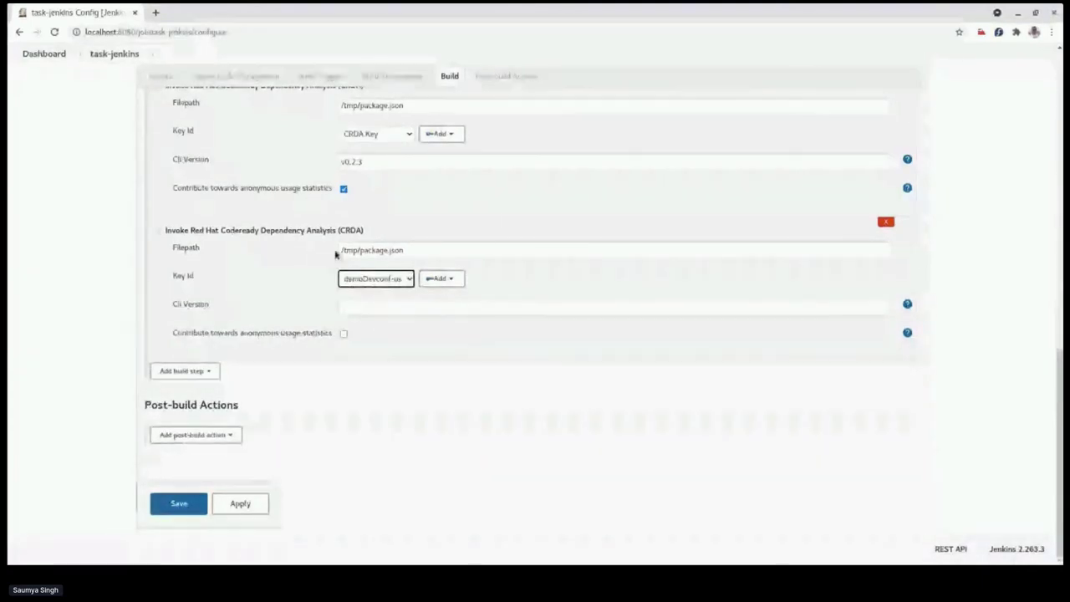
# - Set the new build step's Cli Version to v0.2.2 and enable contributing towards anonymous usage statistics
pyautogui.click(554, 305)
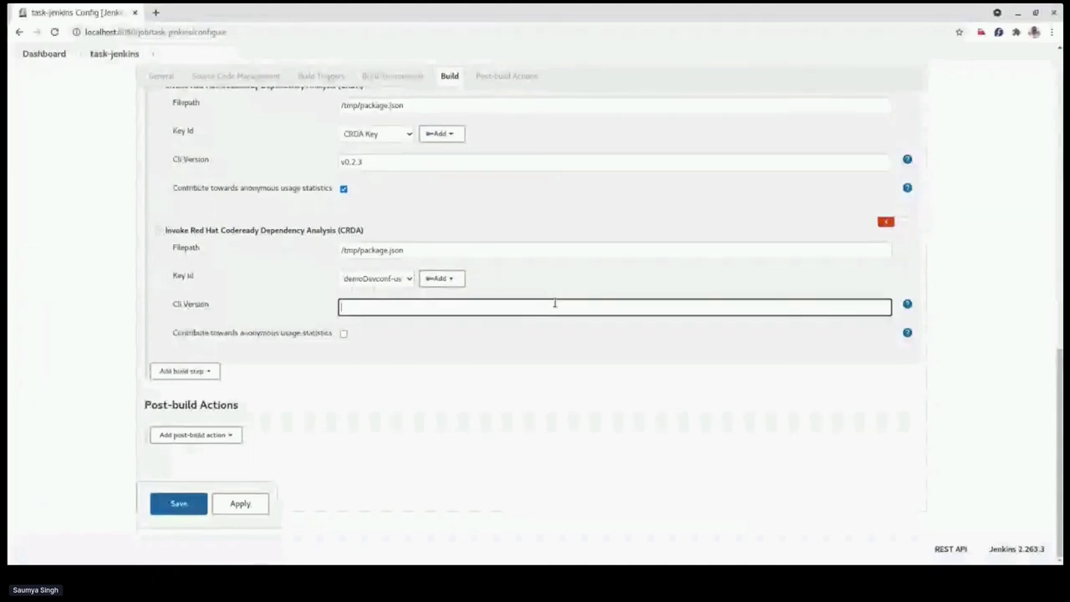
pyautogui.write('v')
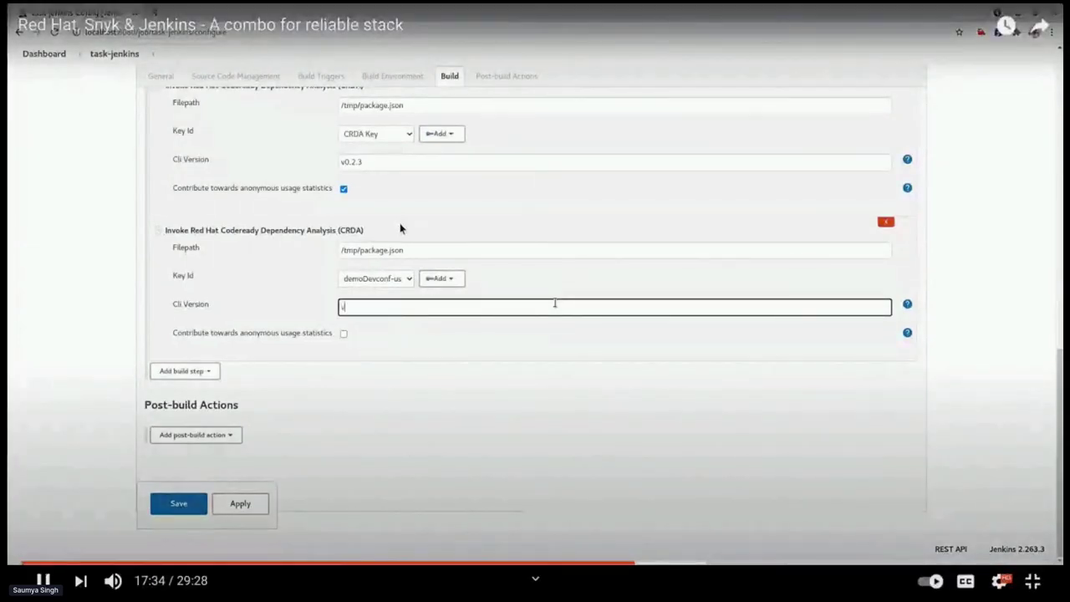
pyautogui.write('0.2')
pyautogui.write('0.2.2')
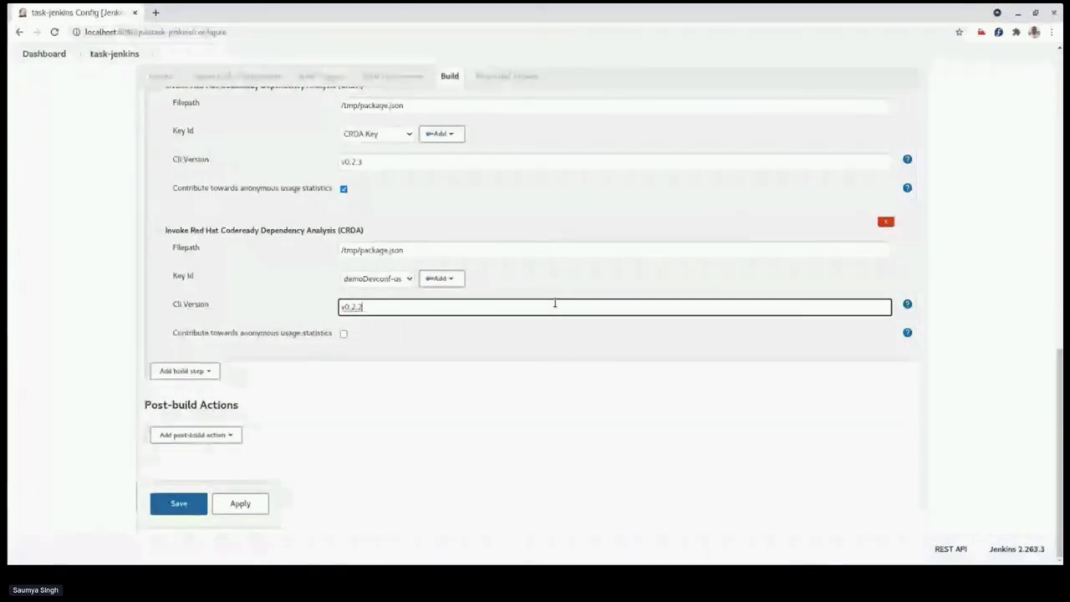
pyautogui.click(343, 335)
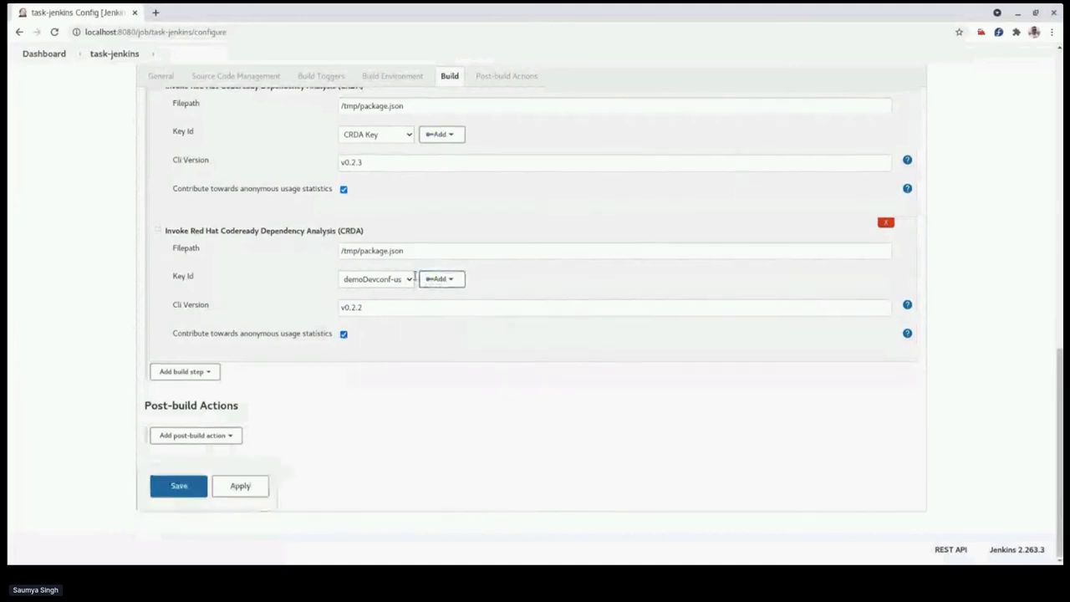
# - Delete the second CRDA build step and save the task-jenkins configuration
pyautogui.click(884, 278)
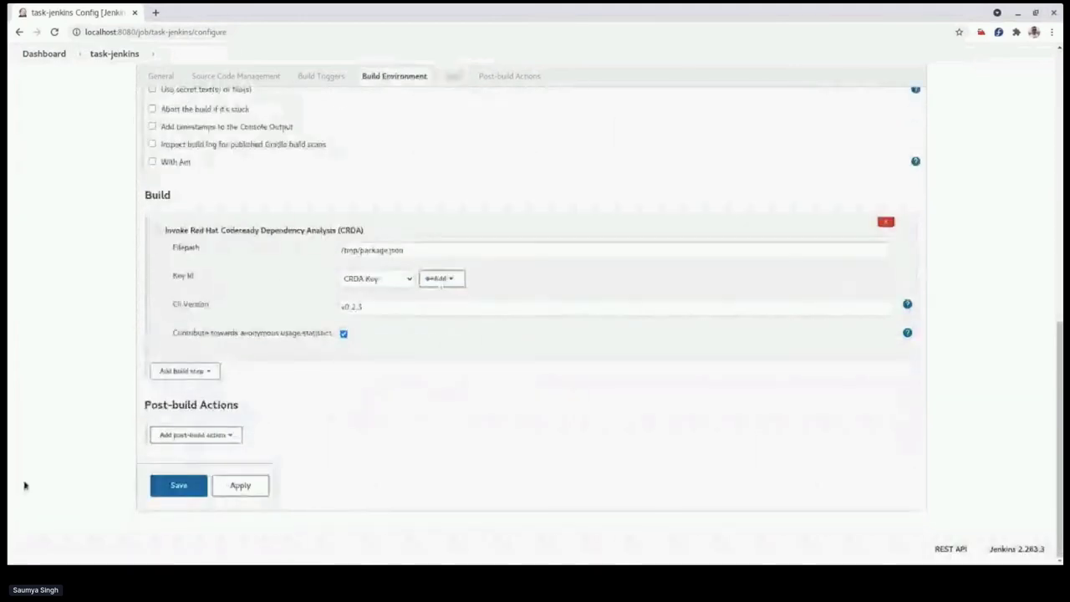
pyautogui.click(174, 484)
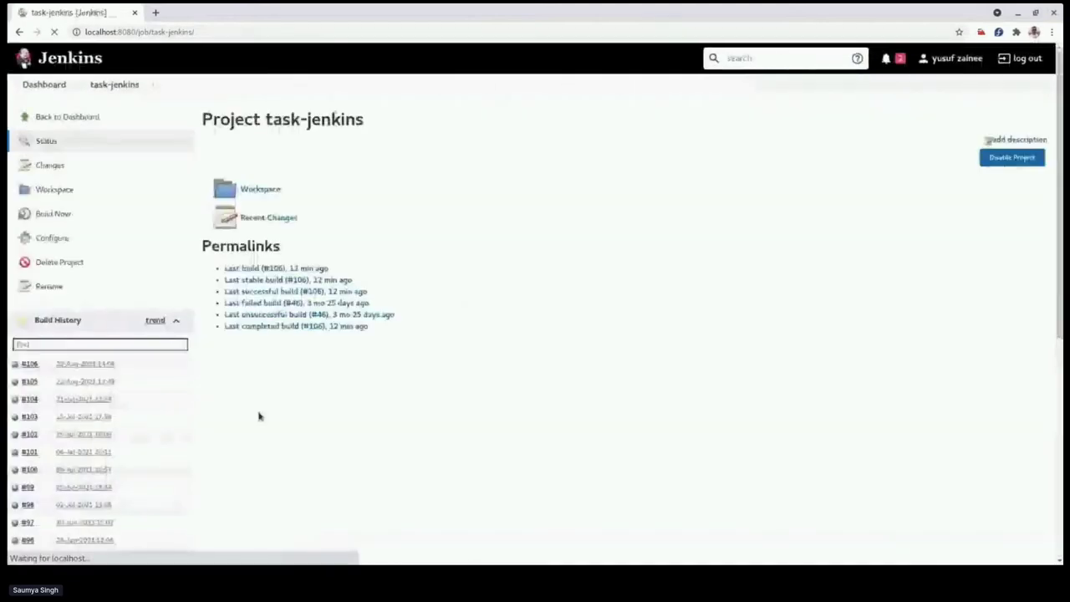
# - Start a new build of task-jenkins and open that build's console output
pyautogui.click(55, 216)
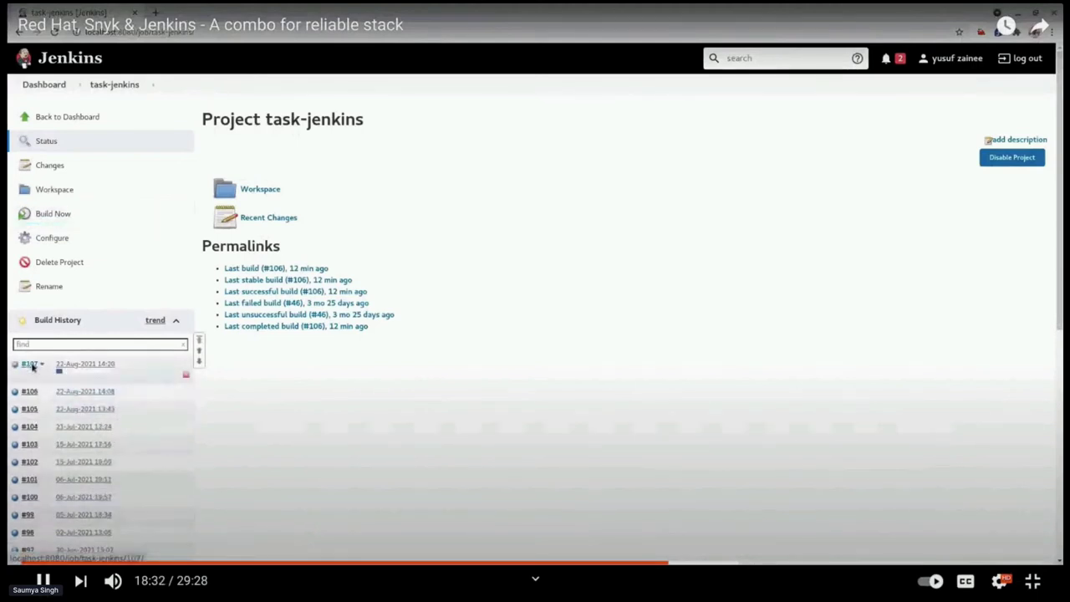
pyautogui.click(30, 365)
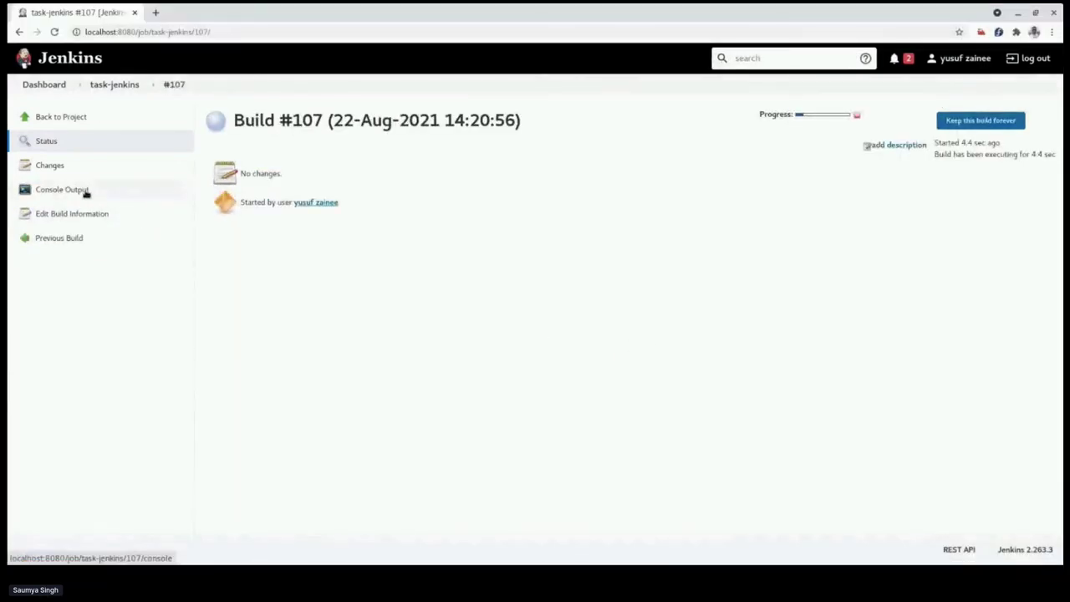
pyautogui.click(85, 191)
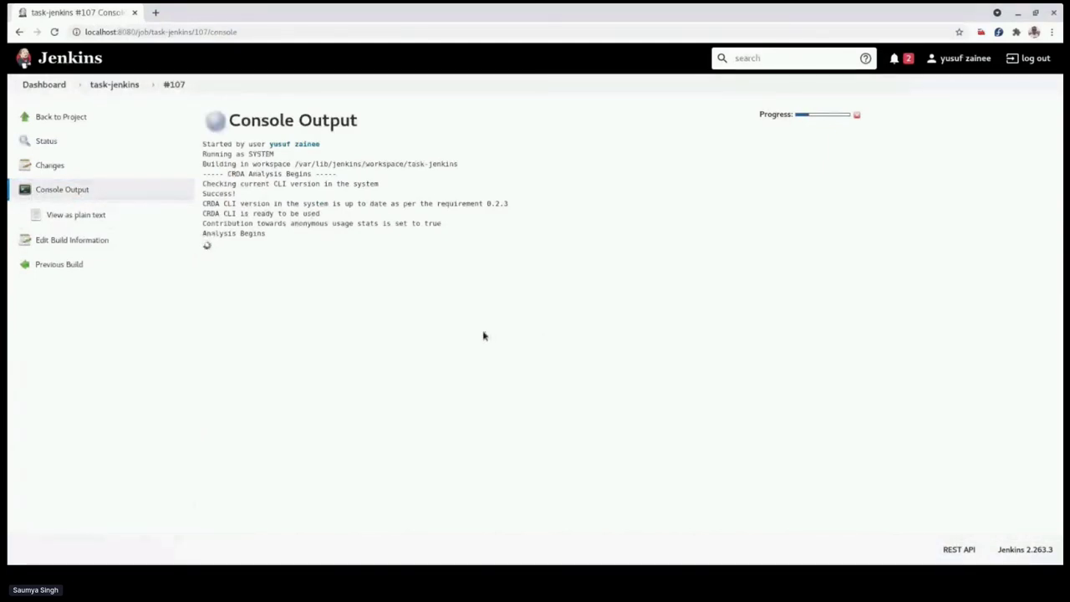
# - Examine the CLI version check, analysis summary and report link in the console output, and open the build's CRDA Stack Report
pyautogui.moveTo(321, 214); pyautogui.dragTo(204, 203)
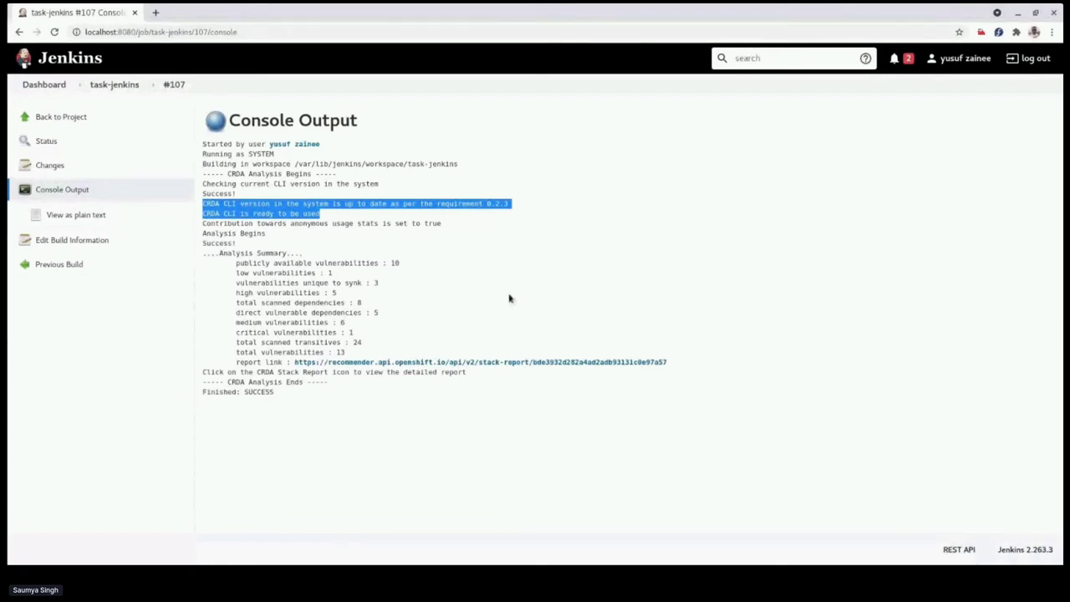
pyautogui.moveTo(204, 260); pyautogui.dragTo(361, 357)
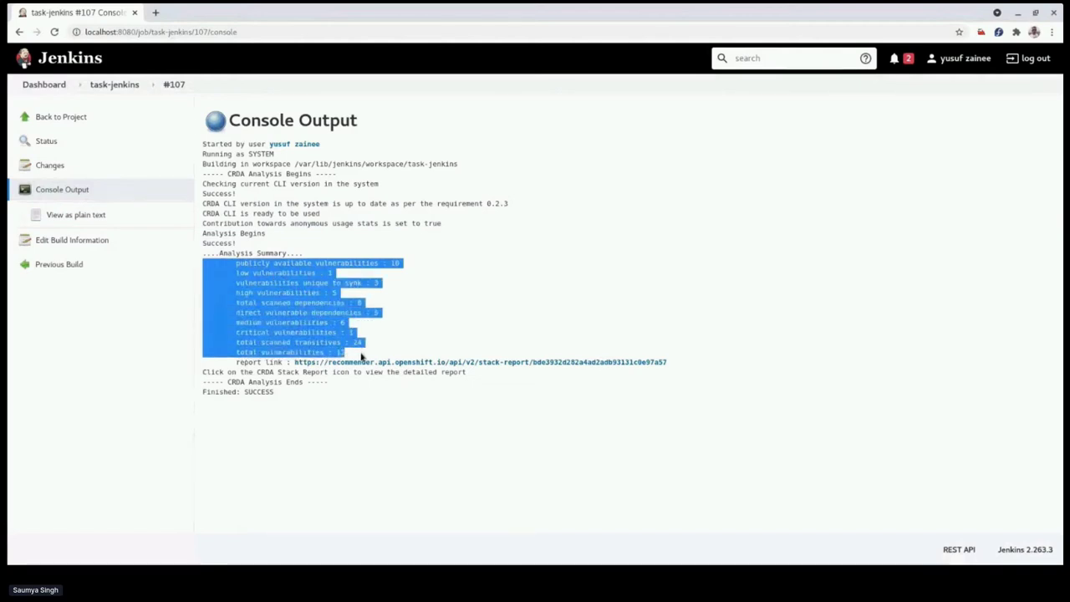
pyautogui.click(575, 463)
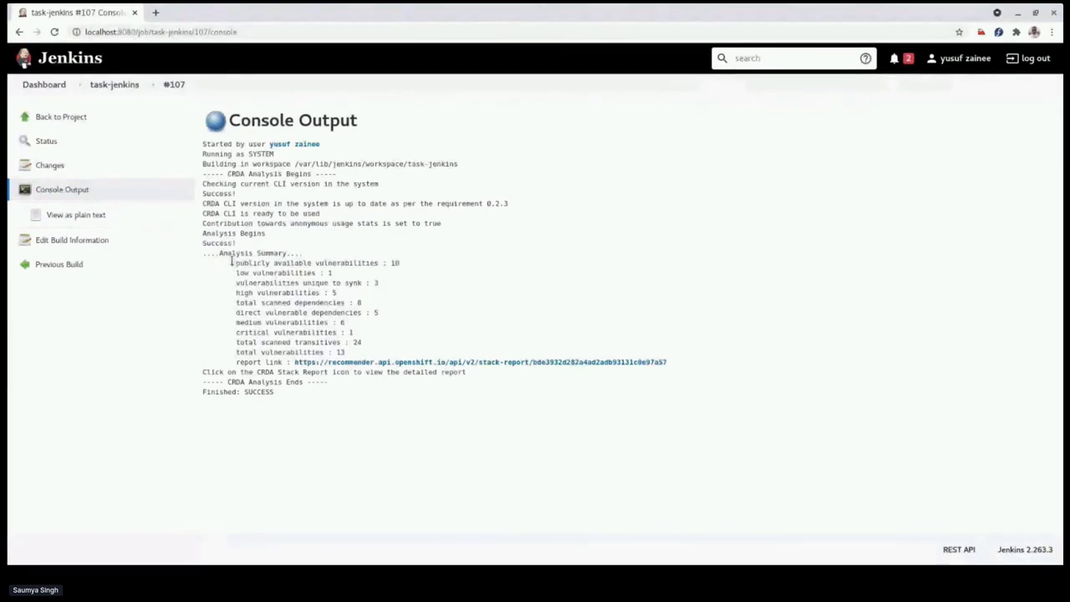
pyautogui.moveTo(242, 262); pyautogui.dragTo(349, 328)
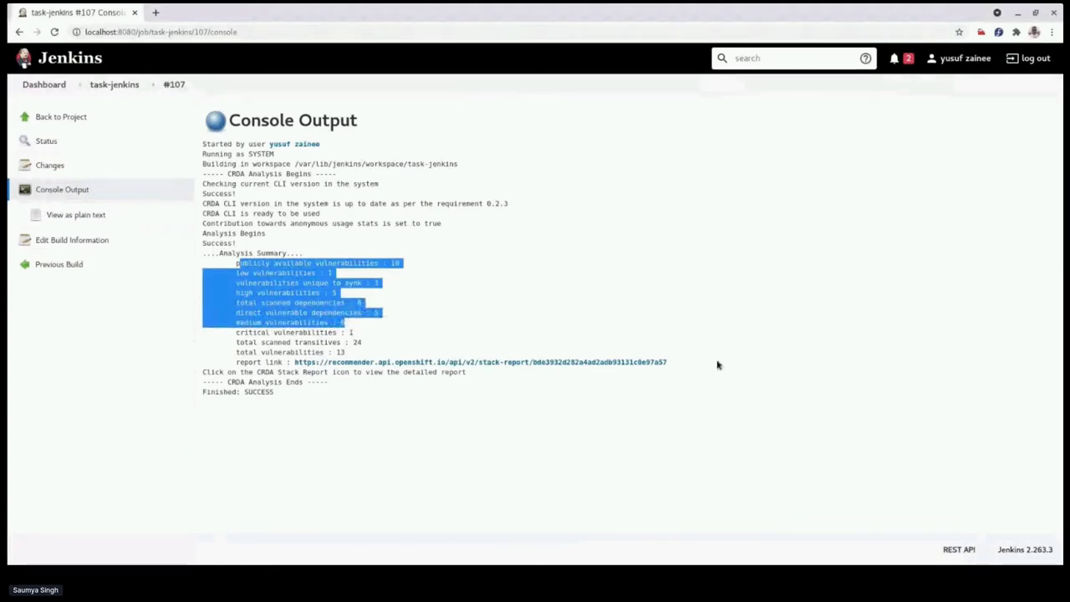
pyautogui.moveTo(676, 365); pyautogui.dragTo(291, 363)
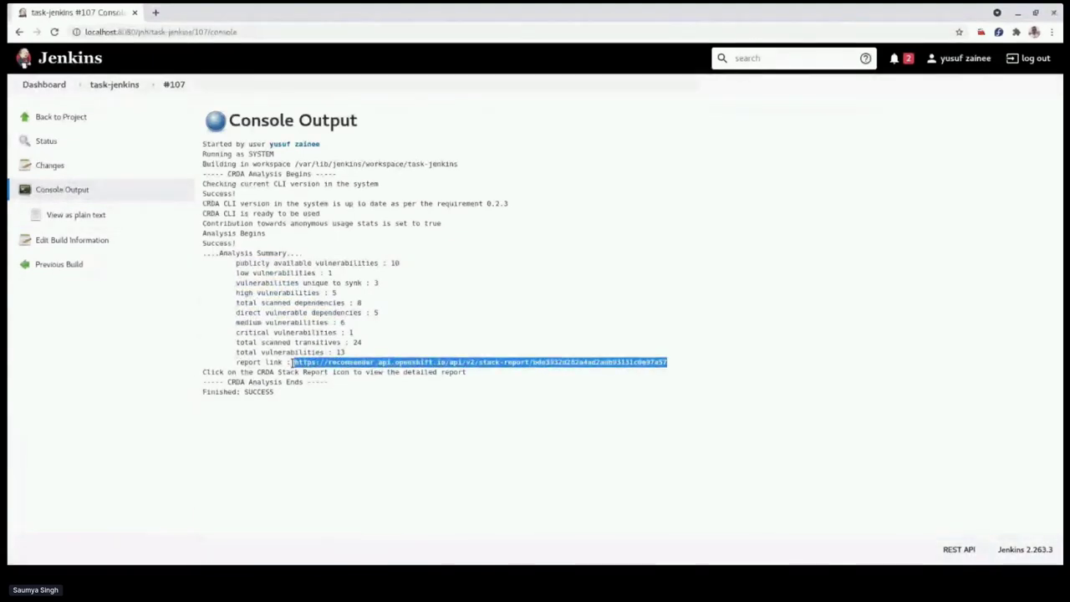
pyautogui.moveTo(544, 310)
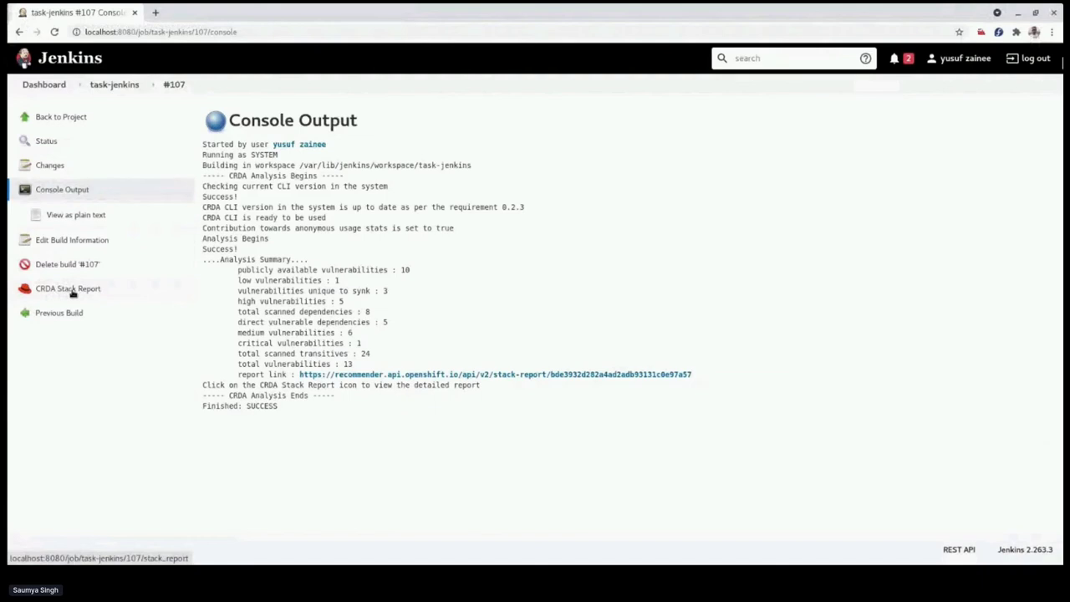
pyautogui.click(73, 291)
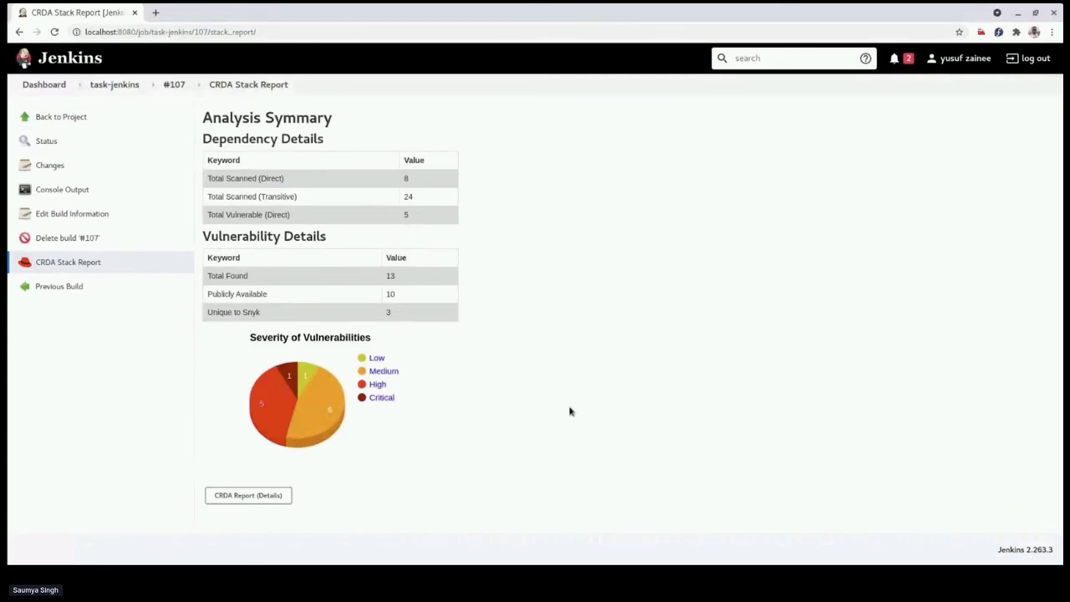
# - Open the detailed CRDA report and view the vulnerabilities unique to Snyk, returning to the commonly known vulnerabilities
pyautogui.click(259, 496)
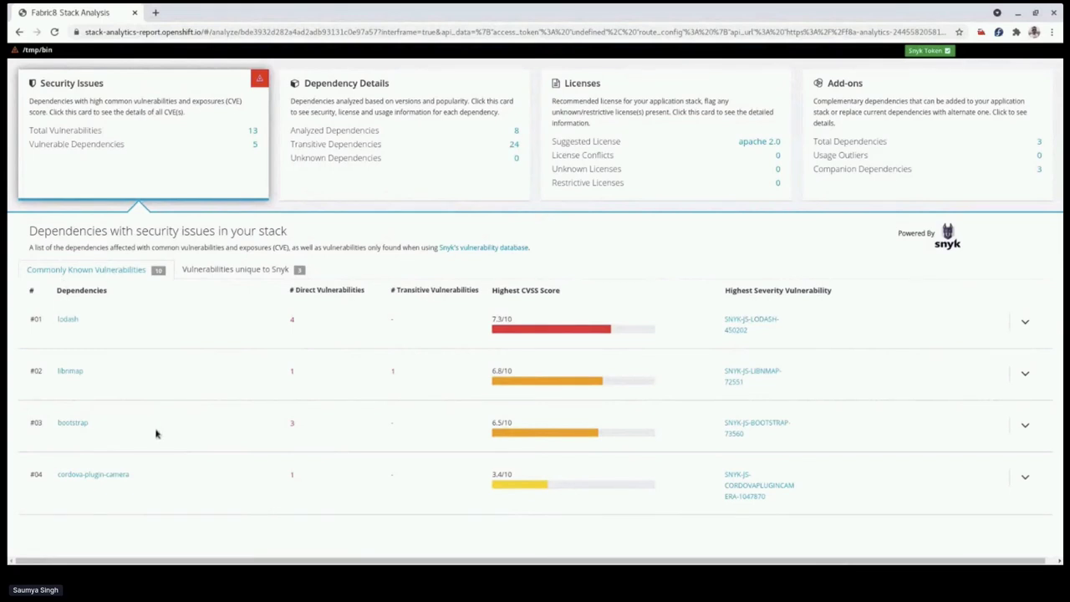
pyautogui.click(223, 271)
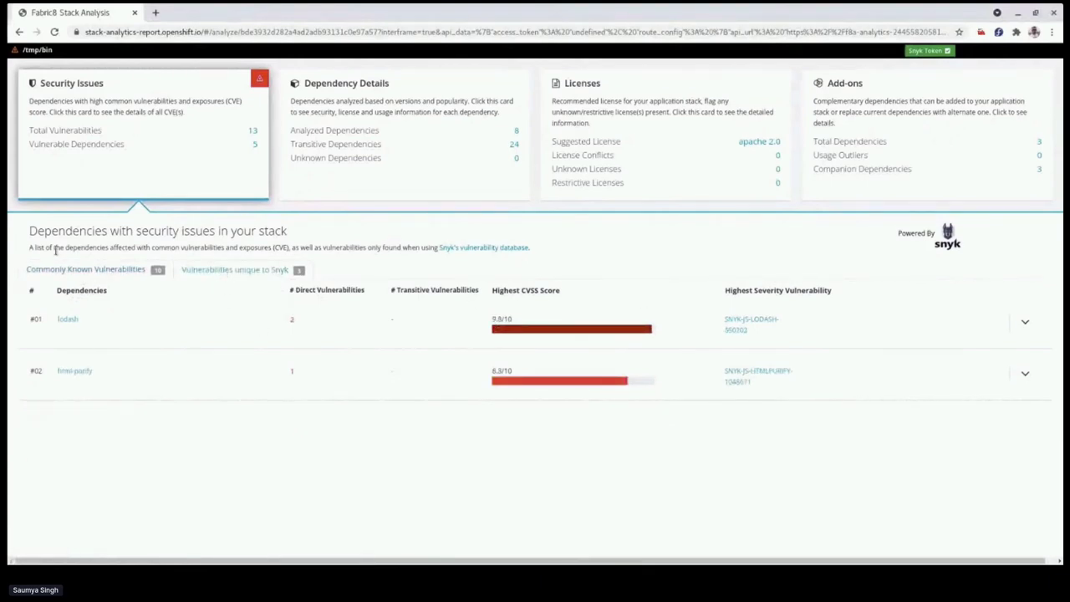
pyautogui.click(84, 271)
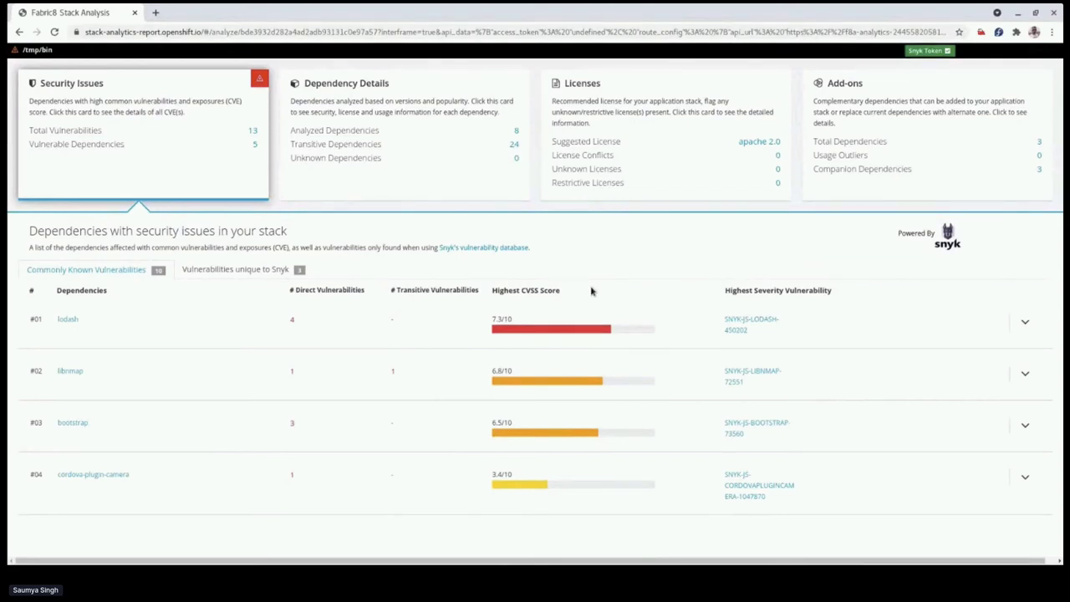
# - View the Snyk token submission form and the linked Snyk sign-up page, and close the form without submitting a token
pyautogui.click(947, 51)
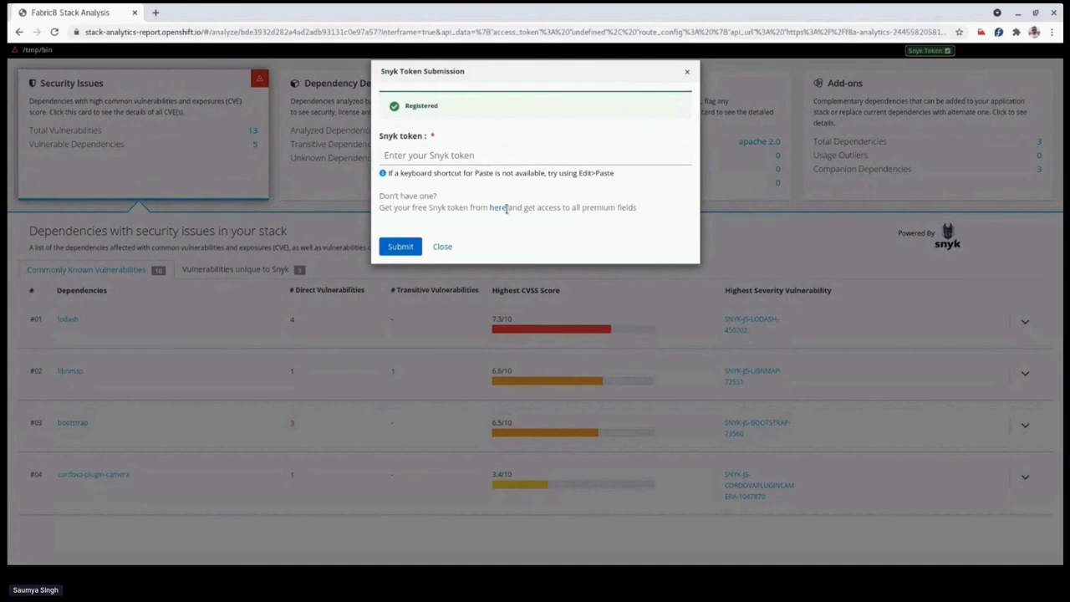
pyautogui.click(512, 216)
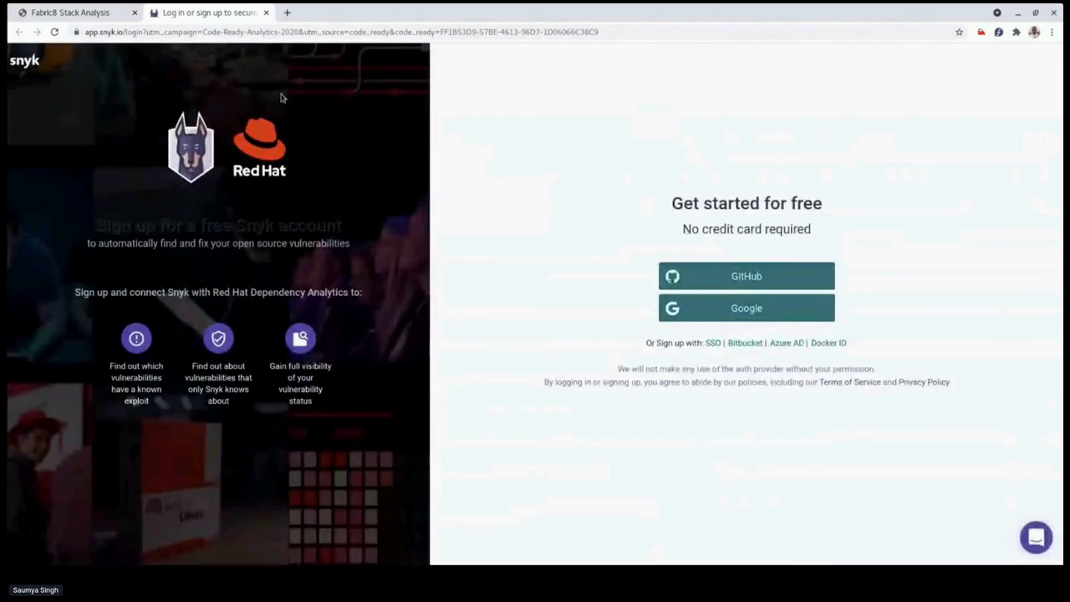
pyautogui.click(62, 17)
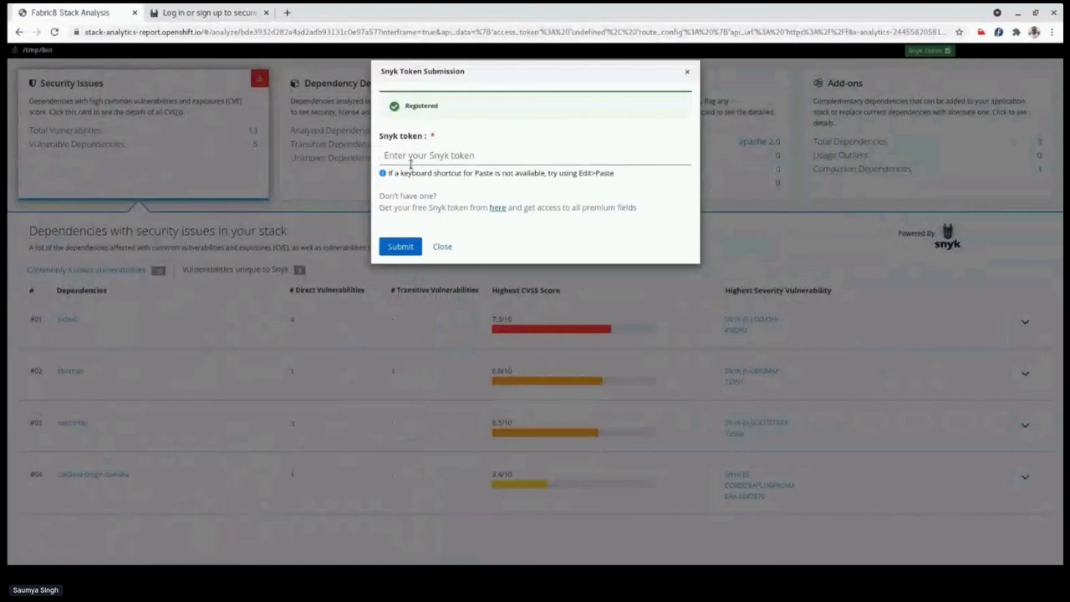
pyautogui.click(443, 246)
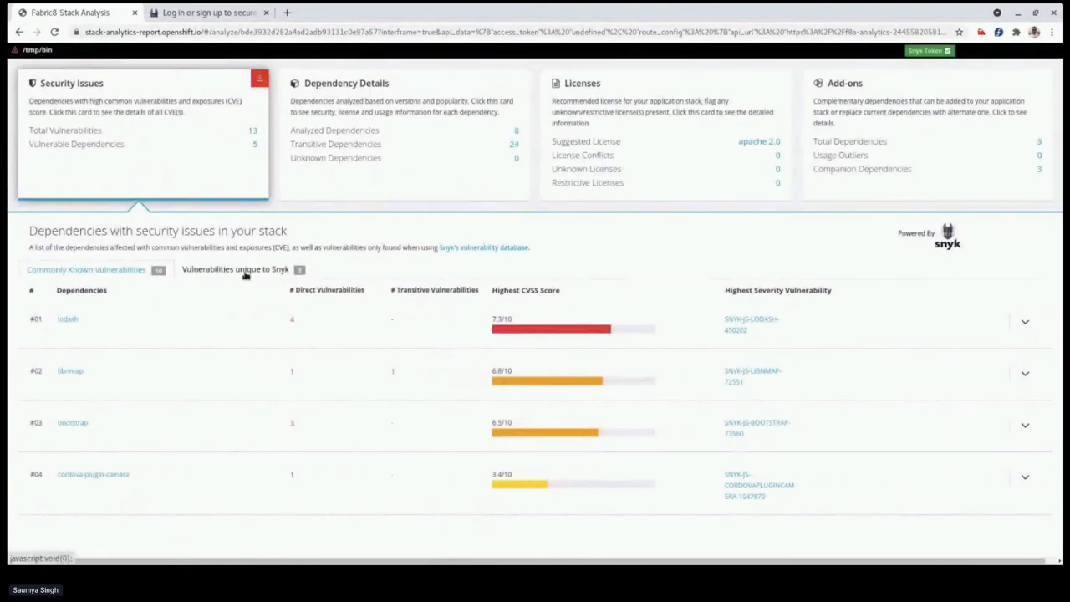
# - Expand the lodash dependency to review its current version, recommended version and listed vulnerabilities
pyautogui.click(1026, 320)
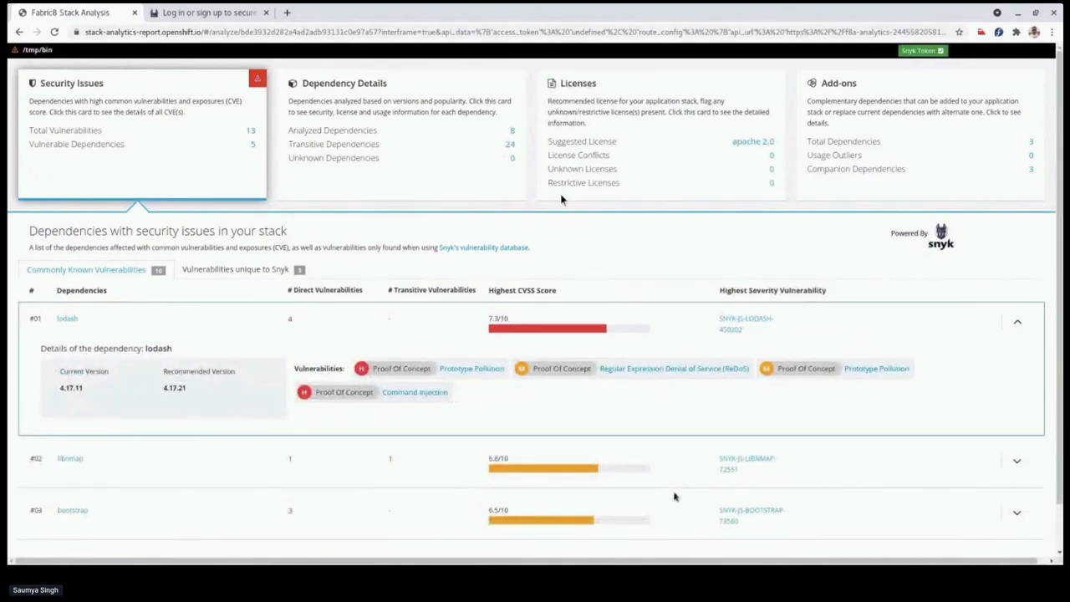
pyautogui.moveTo(607, 239)
pyautogui.moveTo(674, 497)
# - Return to the Jenkins dashboard and open the pipeline script in the Step-jenkins configuration
pyautogui.click(19, 31)
pyautogui.click(43, 83)
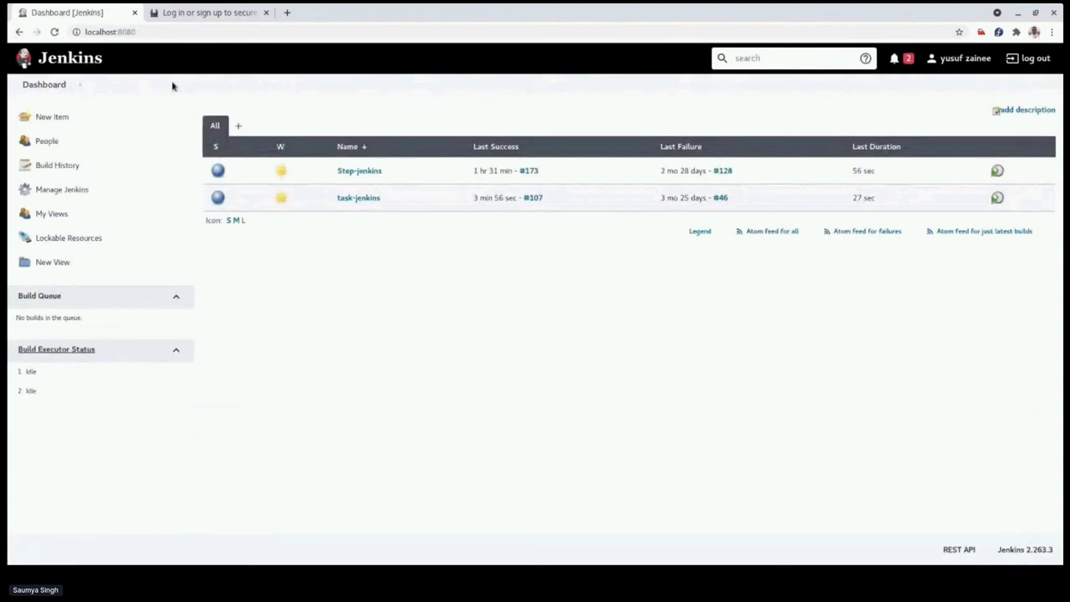
pyautogui.click(346, 171)
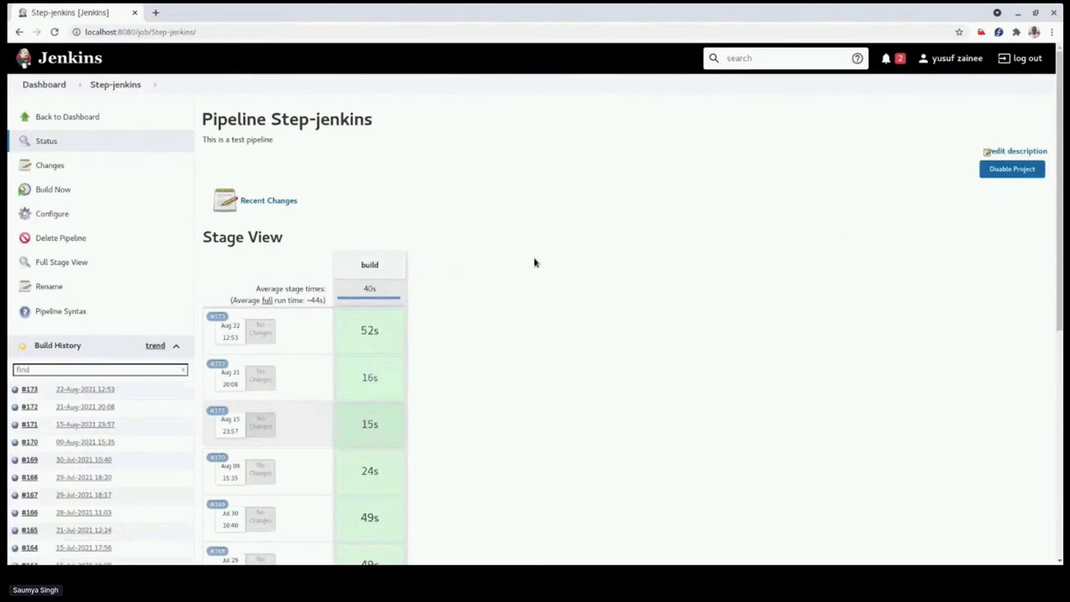
pyautogui.click(71, 218)
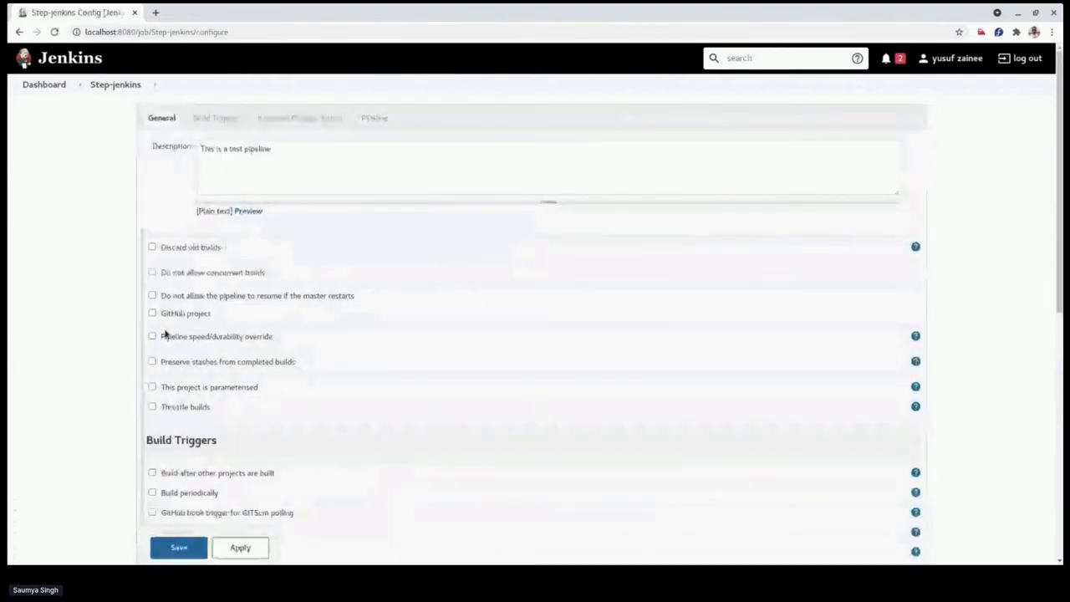
pyautogui.scroll(-3, 358, 299)
pyautogui.scroll(-4, 360, 284)
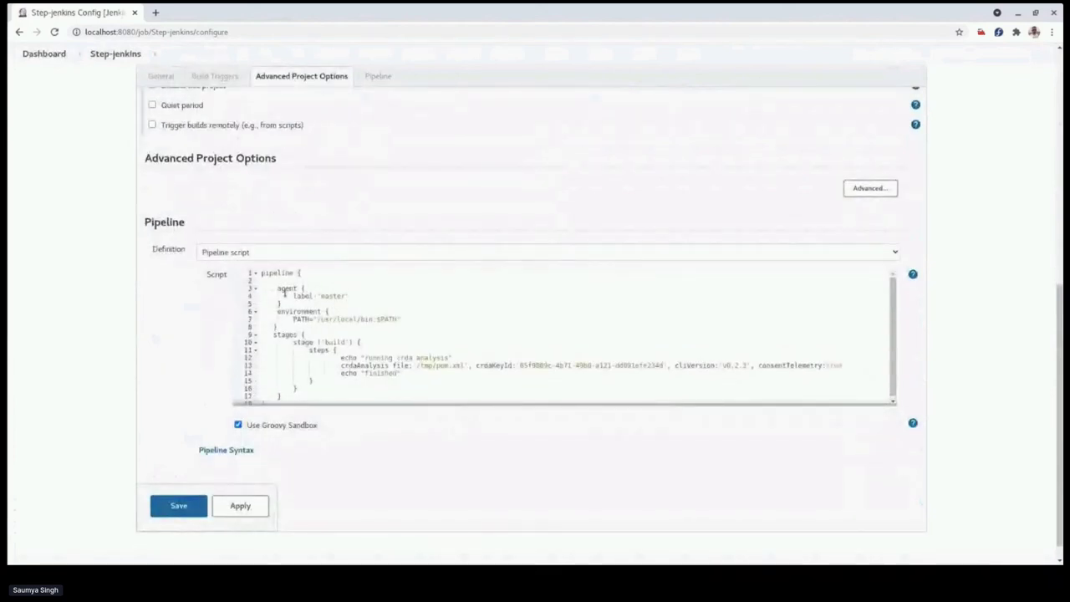
# - Examine the pipeline script's crdaAnalysis line and its file, crdaKeyId, cliVersion and consentTelemetry parameters
pyautogui.moveTo(259, 273); pyautogui.dragTo(396, 414)
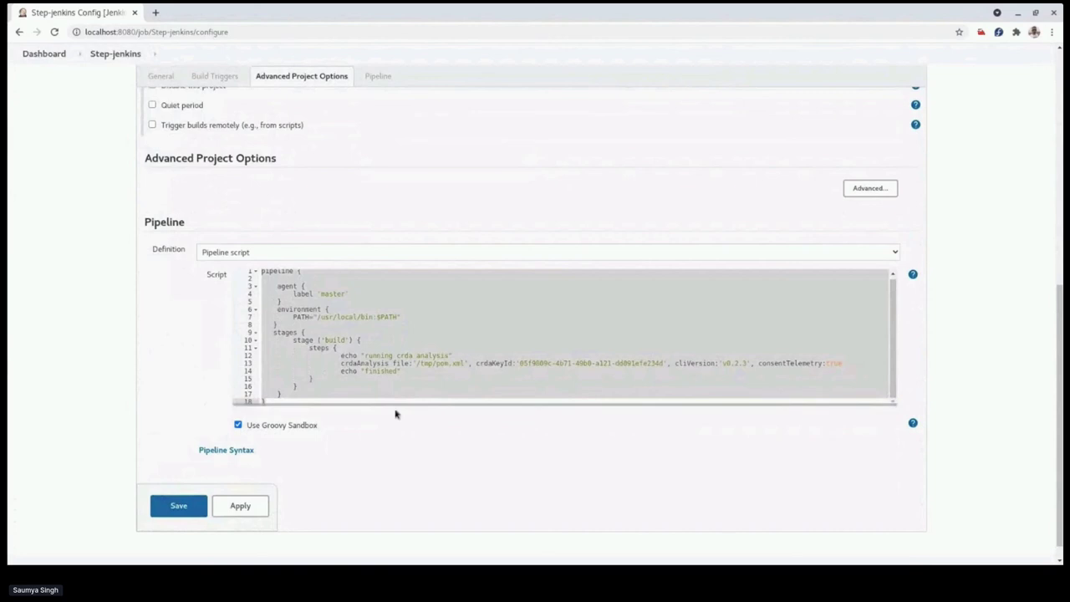
pyautogui.click(399, 370)
pyautogui.moveTo(340, 365); pyautogui.dragTo(850, 363)
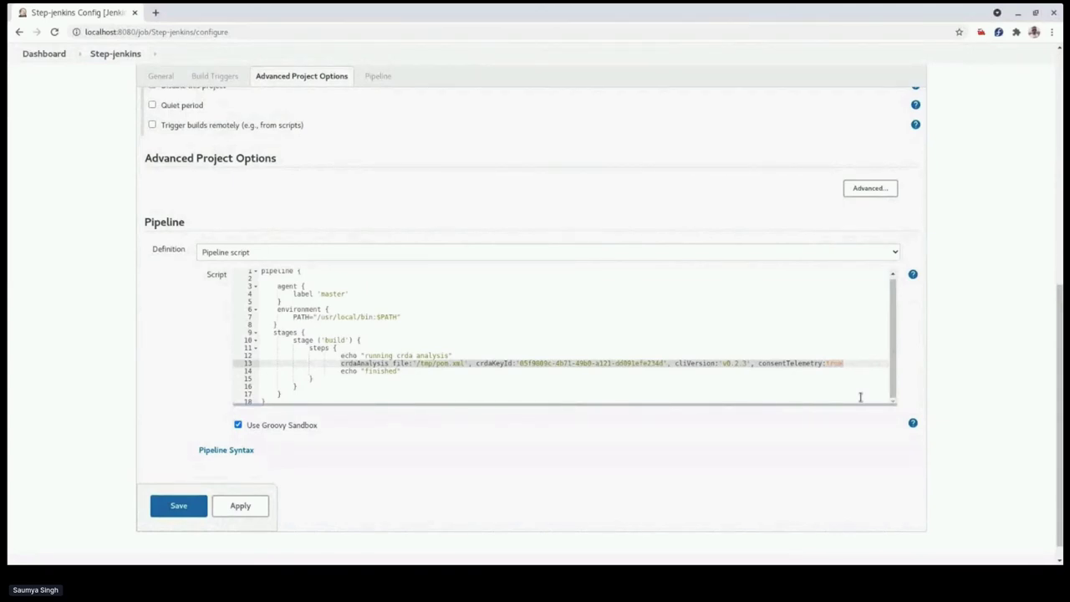
pyautogui.click(443, 377)
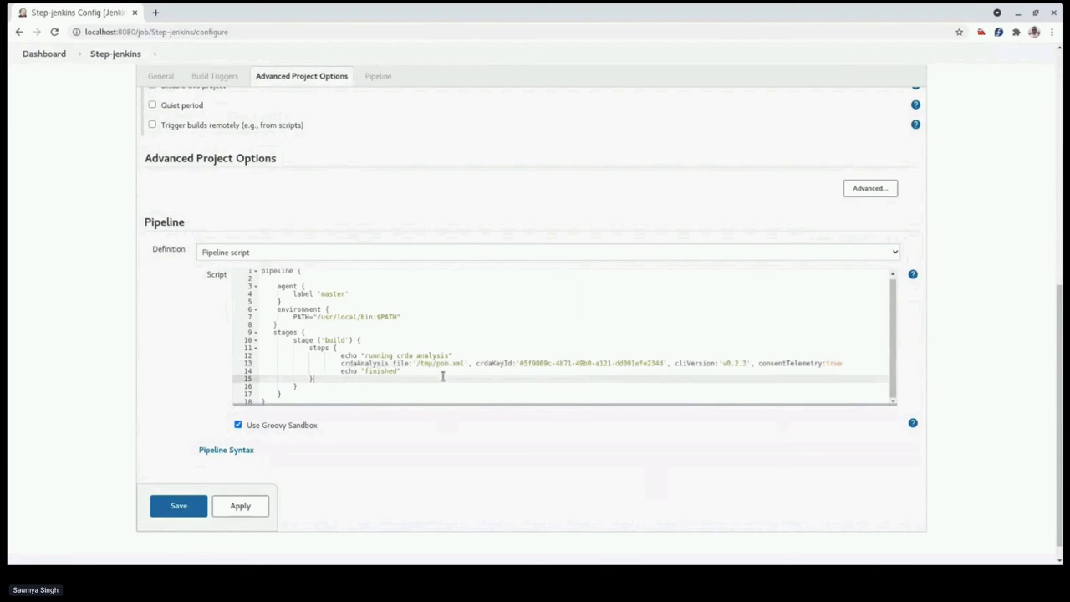
pyautogui.click(396, 362)
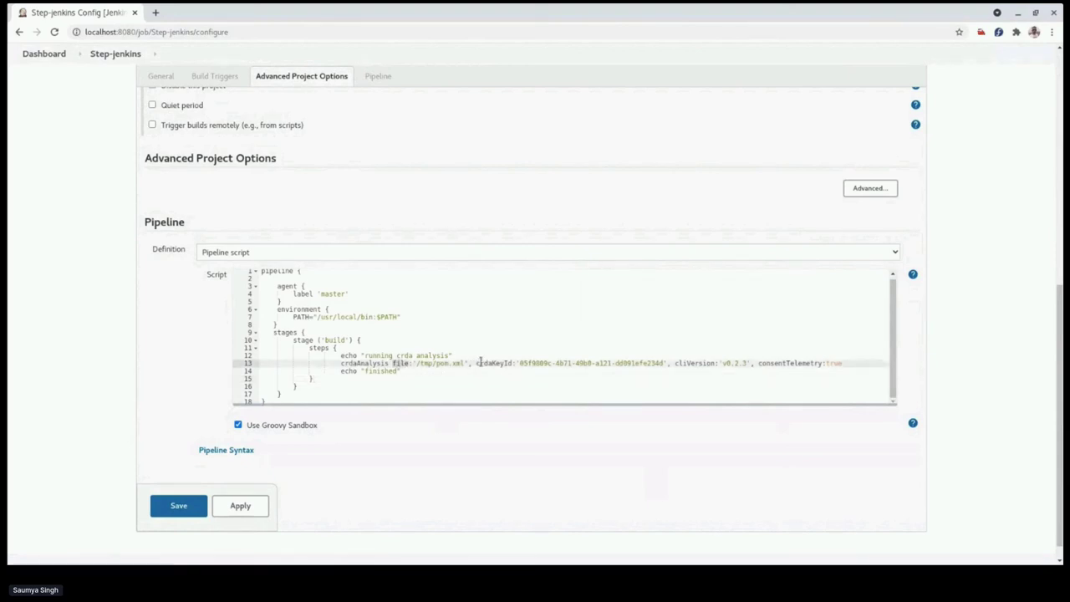
pyautogui.doubleClick(689, 364)
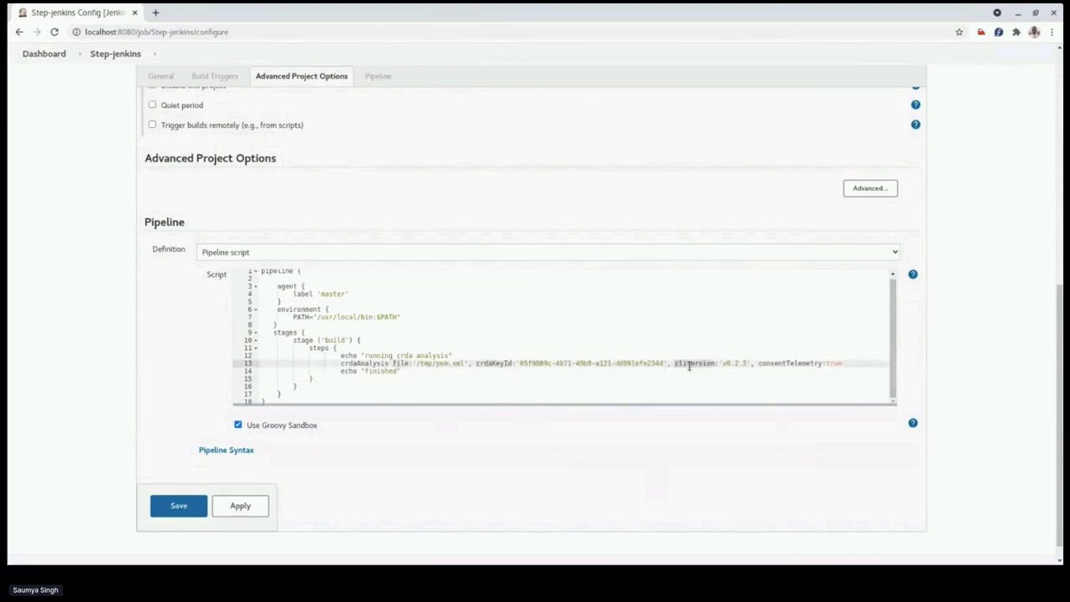
pyautogui.click(786, 365)
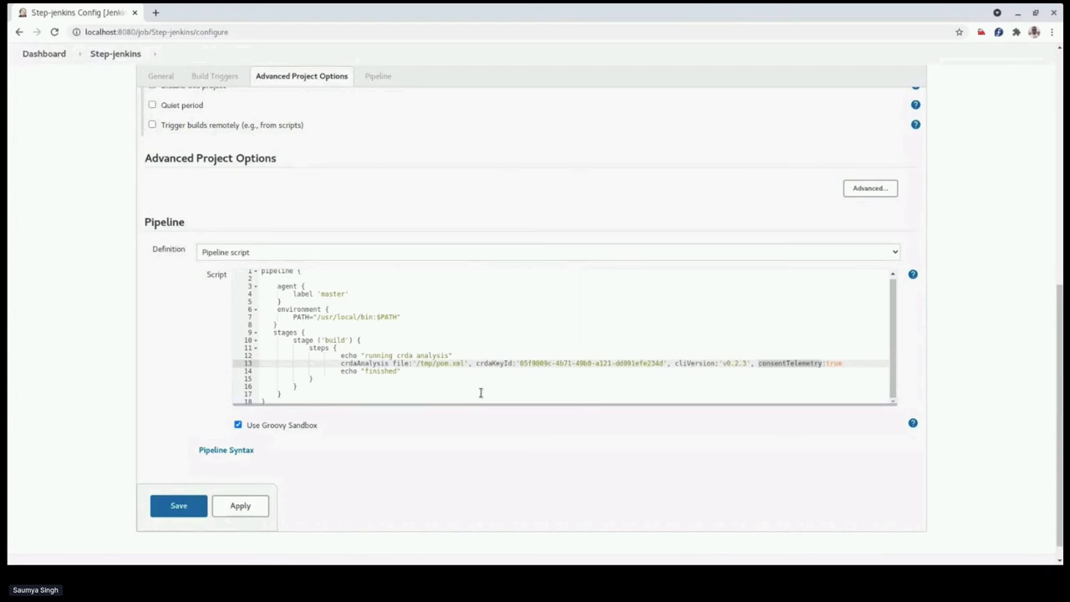
# - Open the pipeline Snippet Generator, choose the crdaAnalysis sample step and set its Filepath to /tmp/pom.xml
pyautogui.click(225, 451)
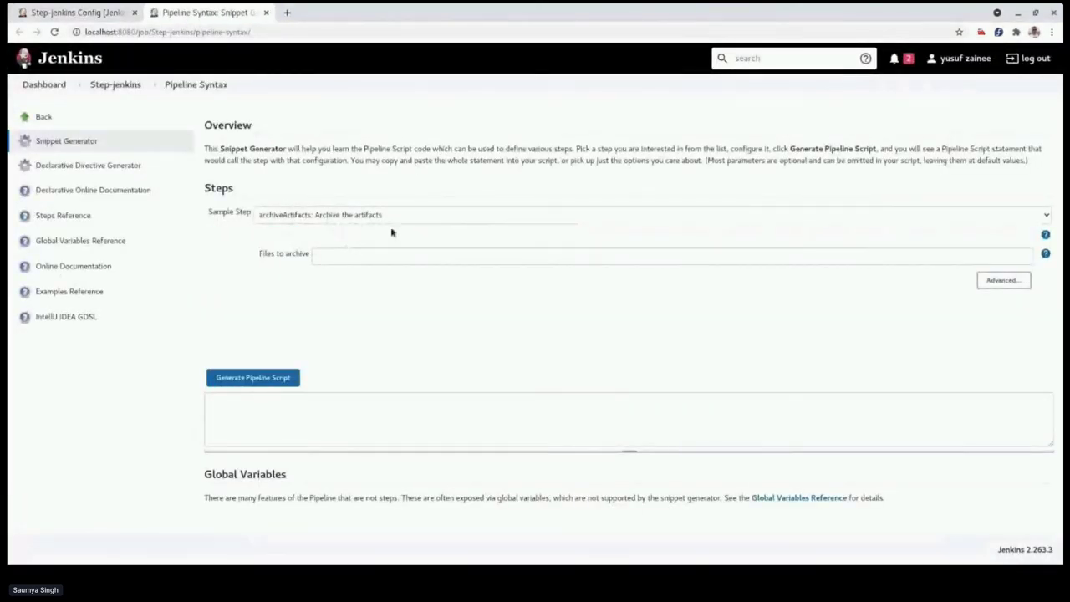
pyautogui.click(332, 292)
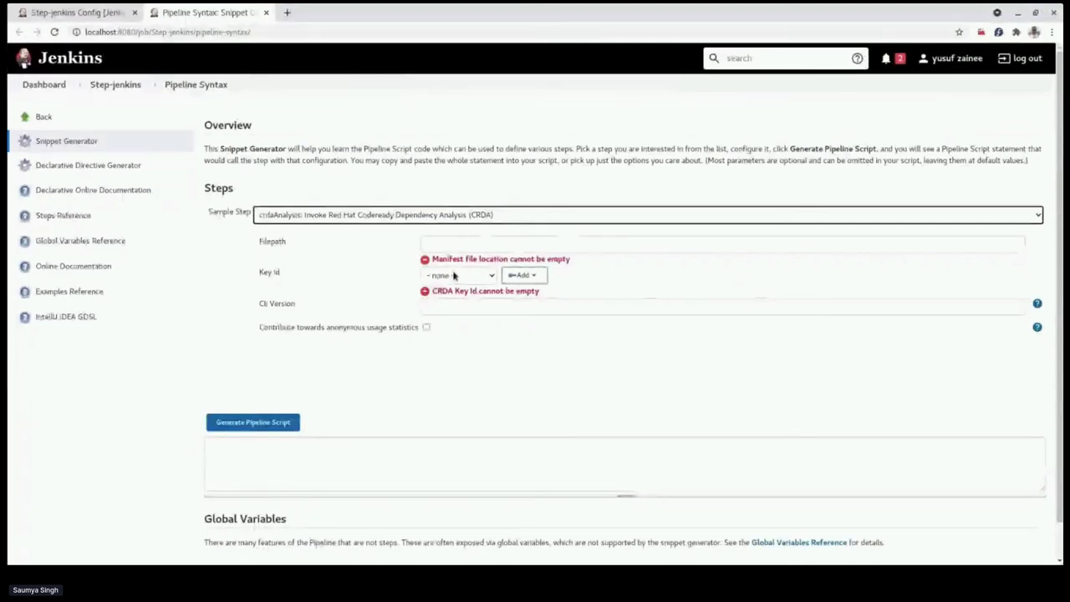
pyautogui.click(456, 245)
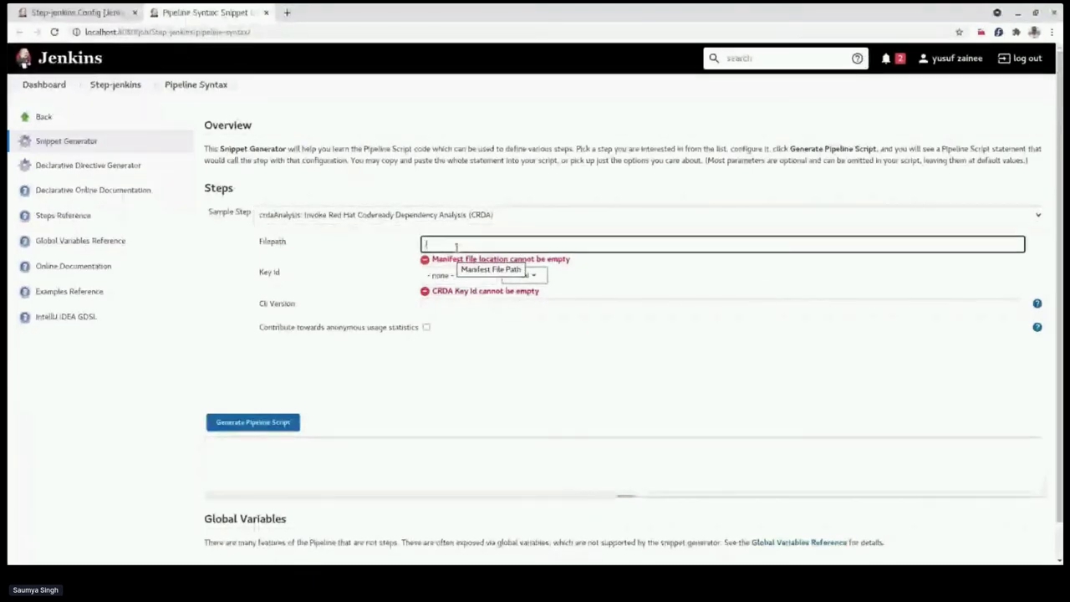
pyautogui.write('/tmp/pom.xml')
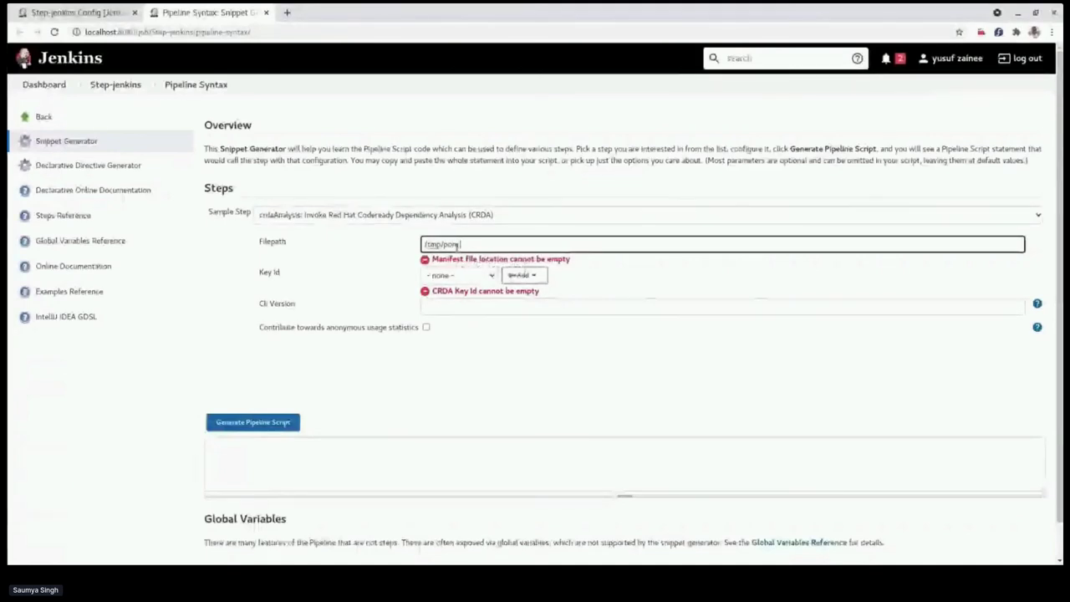
# - Set CRDA Key as Key Id, v0.2.3 as Cli Version, enable anonymous usage statistics and generate the pipeline script
pyautogui.click(470, 269)
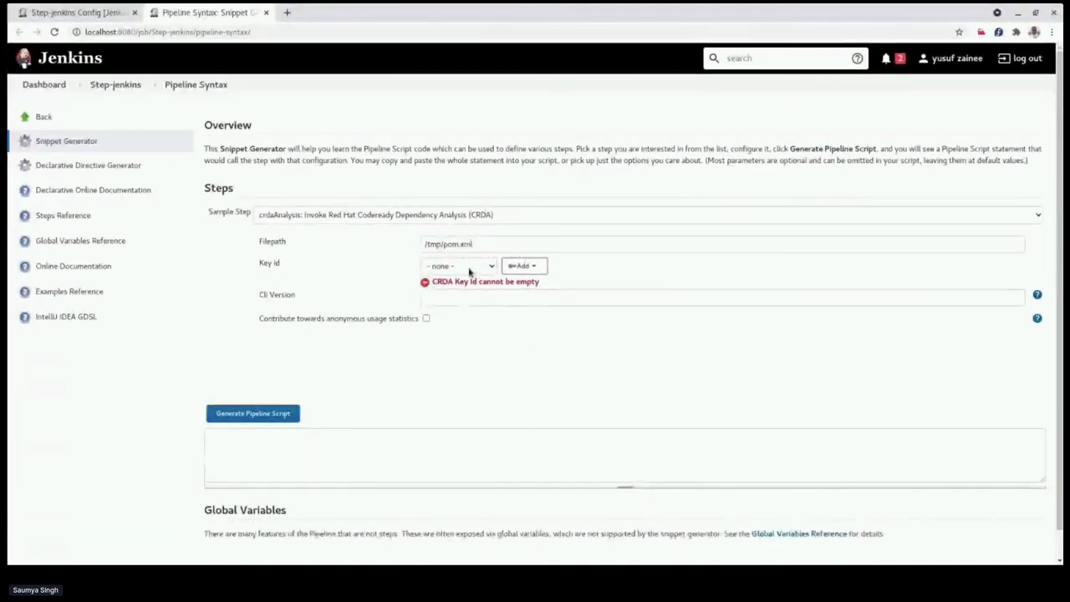
pyautogui.click(465, 293)
pyautogui.click(467, 291)
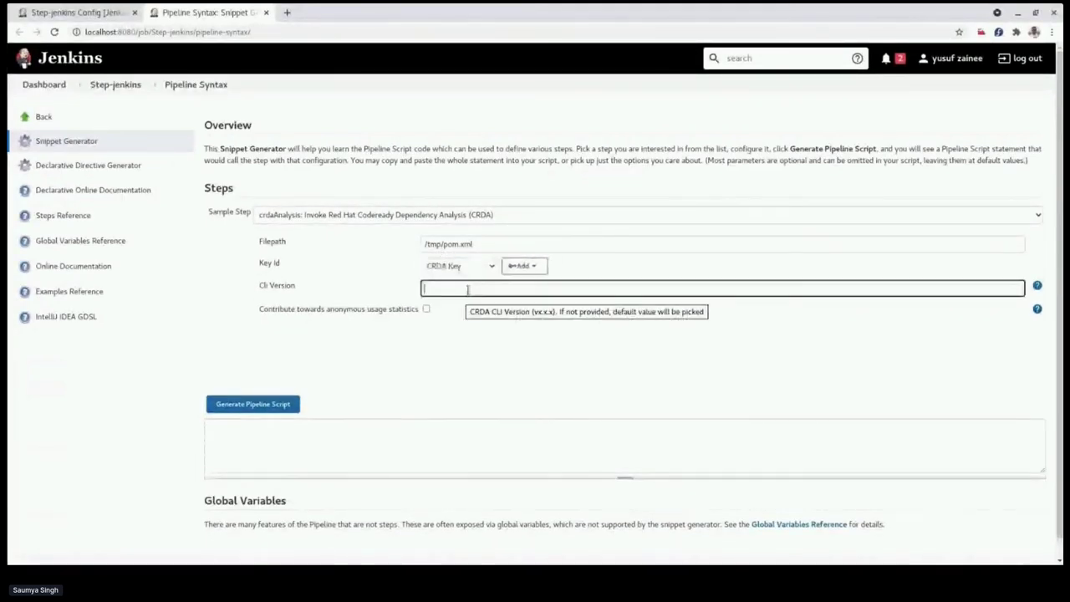
pyautogui.write('v0.2.5')
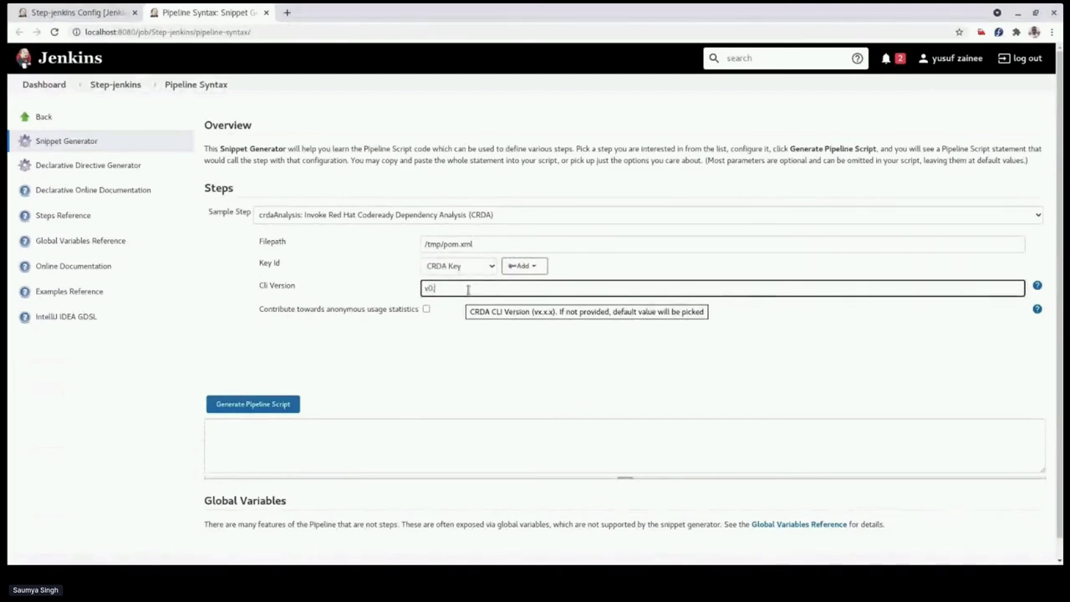
pyautogui.click(426, 309)
pyautogui.click(251, 407)
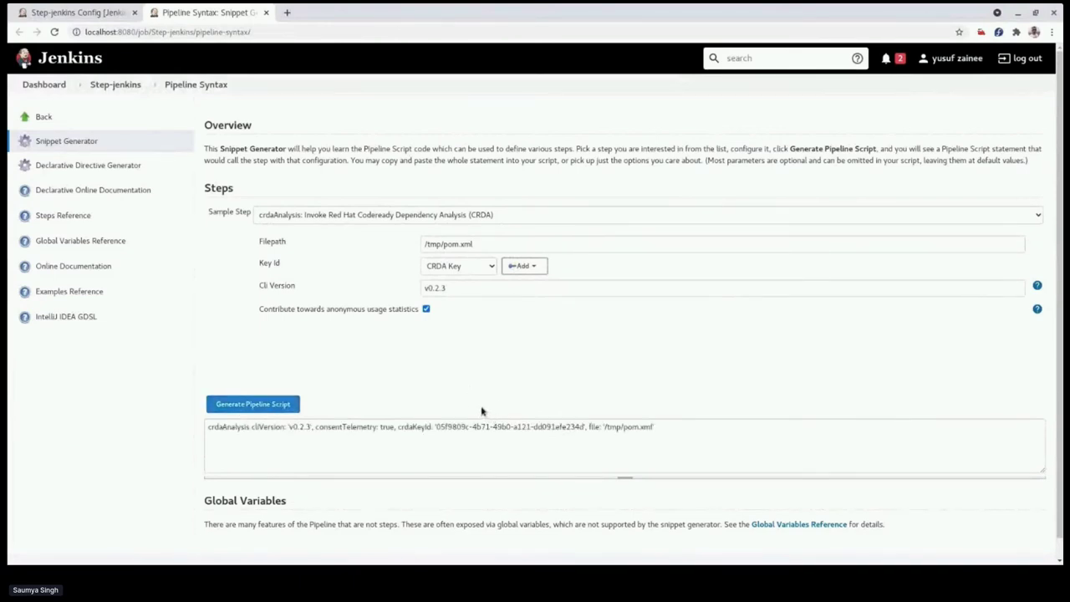
# - Select the generated crdaAnalysis statement, return to the Step-jenkins configuration and save it
pyautogui.moveTo(657, 428); pyautogui.dragTo(187, 429)
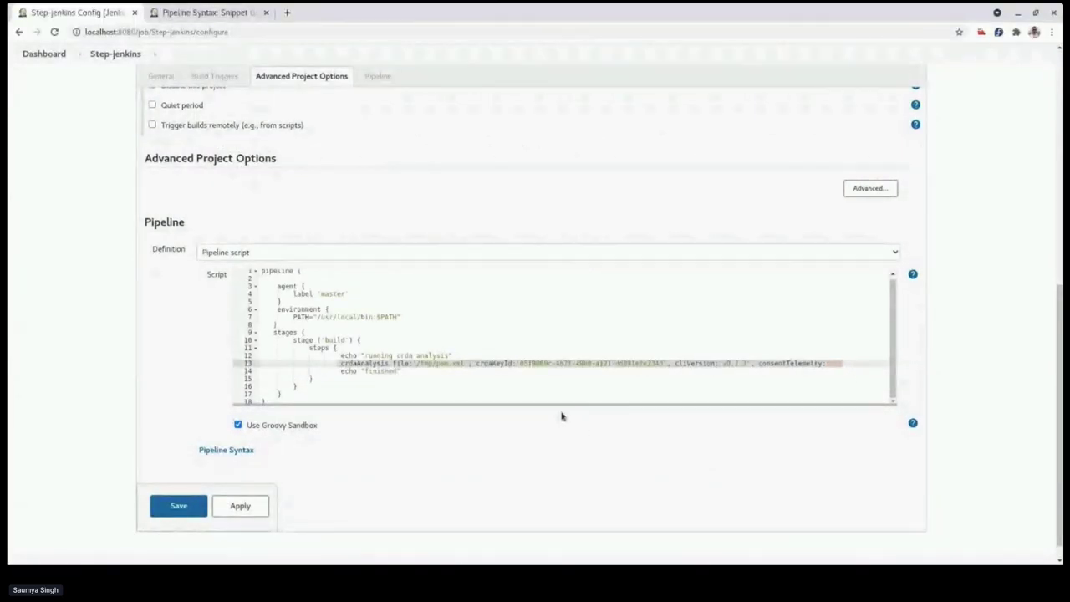
pyautogui.click(500, 387)
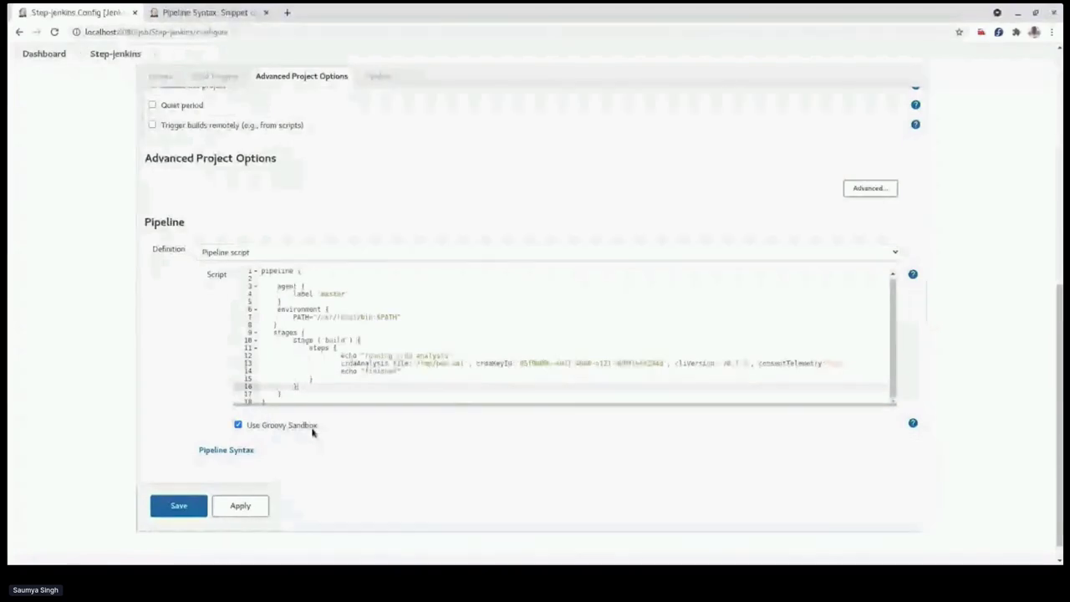
pyautogui.click(178, 505)
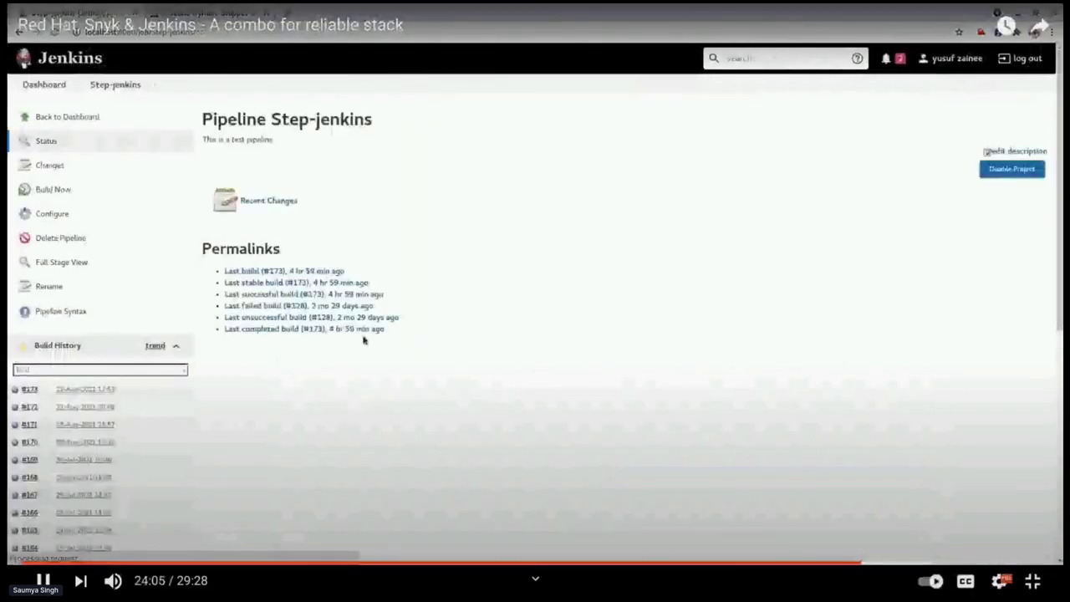
# - Start a new build of Step-jenkins and open that build's console output
pyautogui.click(53, 189)
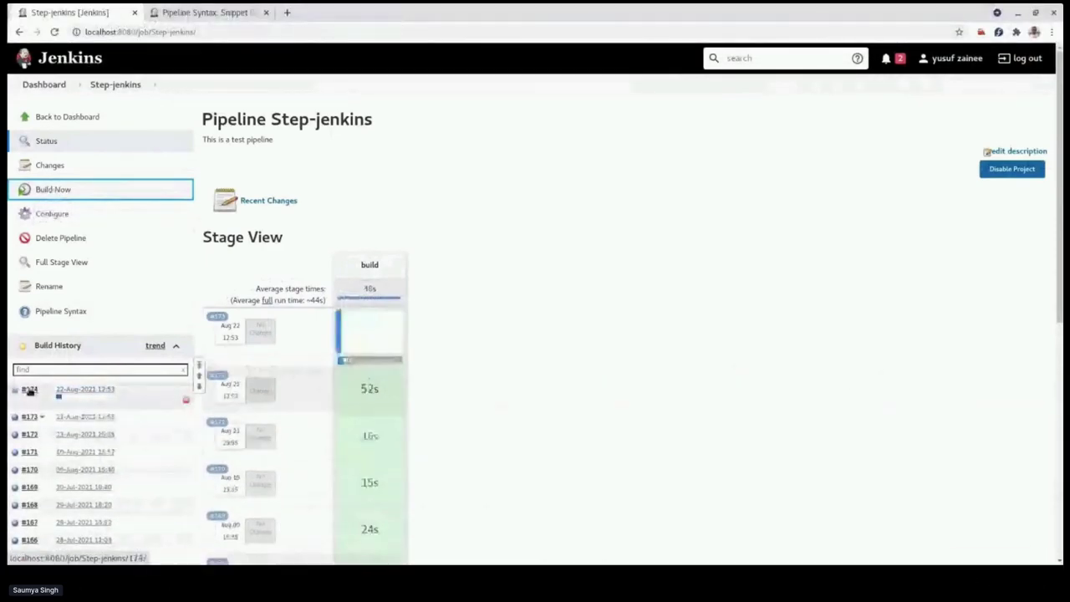
pyautogui.click(29, 390)
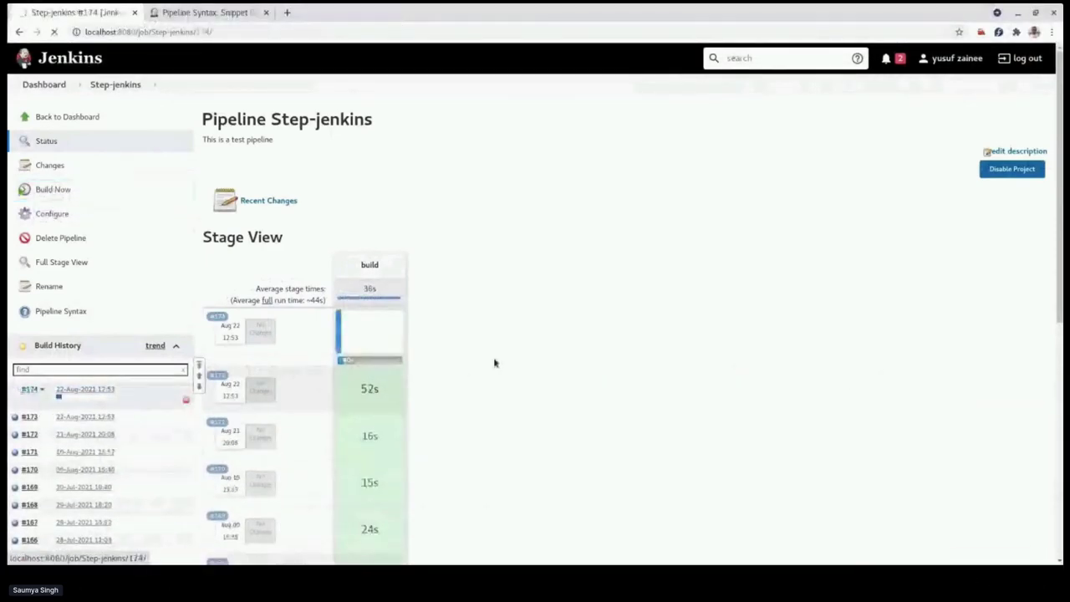
pyautogui.click(56, 190)
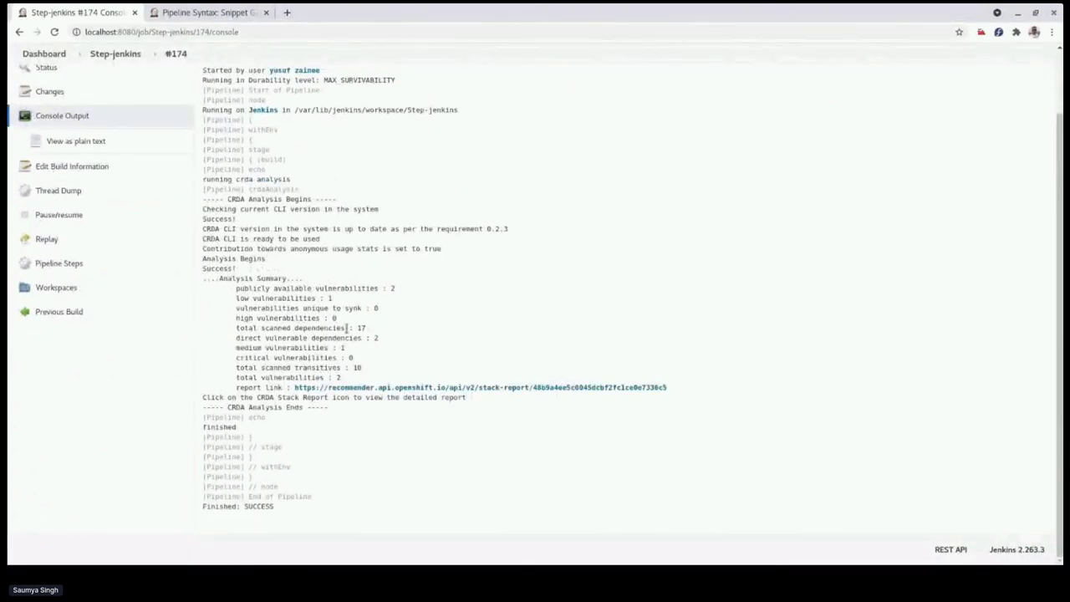
# - Examine the analysis summary and report link in the Step-jenkins build's console output
pyautogui.moveTo(231, 288); pyautogui.dragTo(432, 360)
pyautogui.click(360, 461)
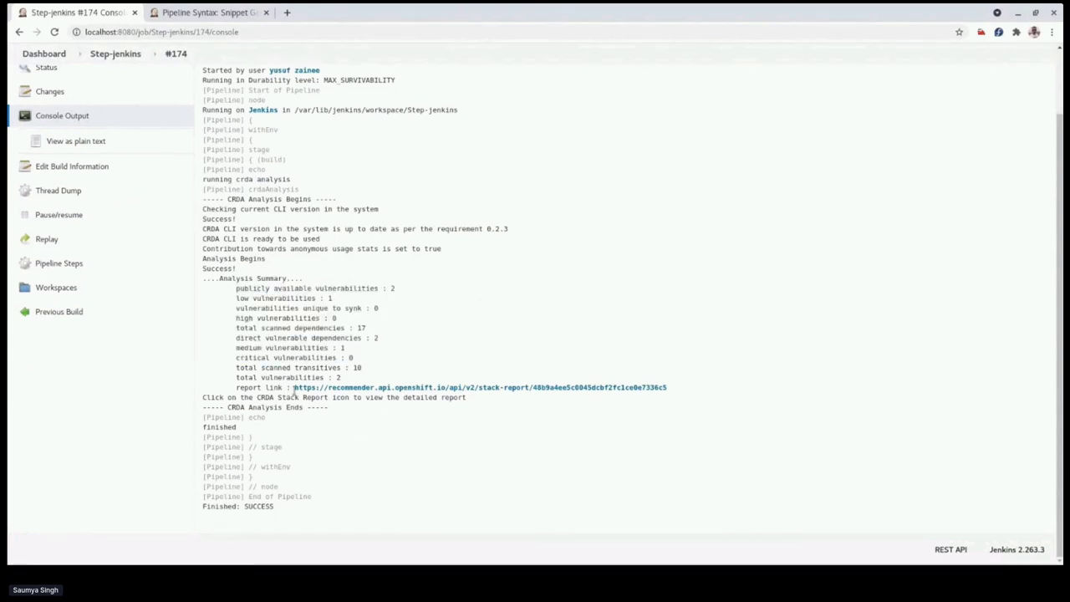
pyautogui.moveTo(292, 387); pyautogui.dragTo(677, 396)
pyautogui.click(677, 396)
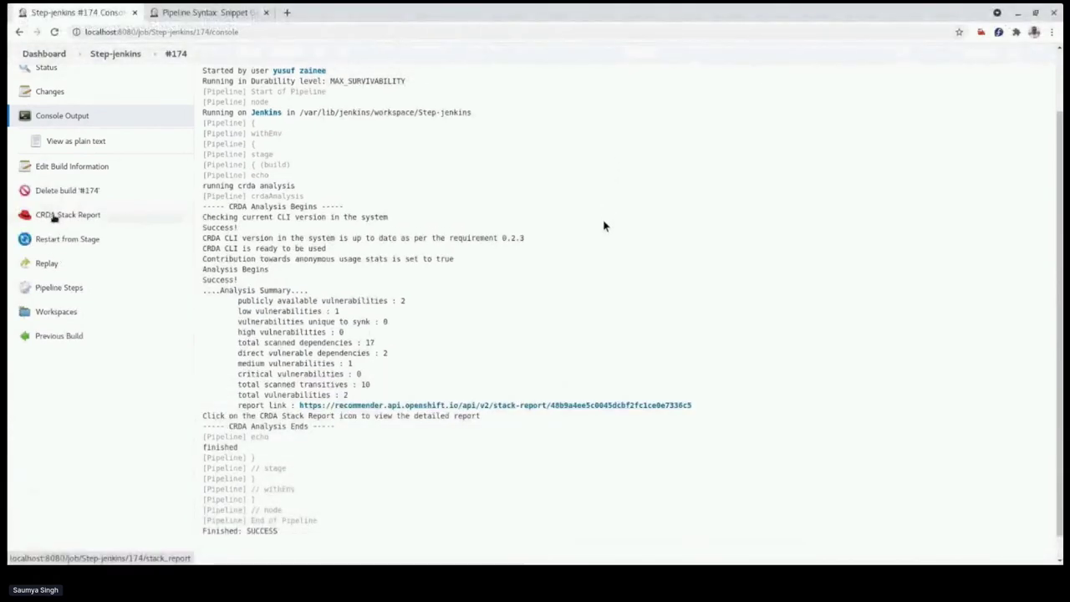
# - Open the Step-jenkins build's CRDA Stack Report and view its detailed report
pyautogui.click(52, 216)
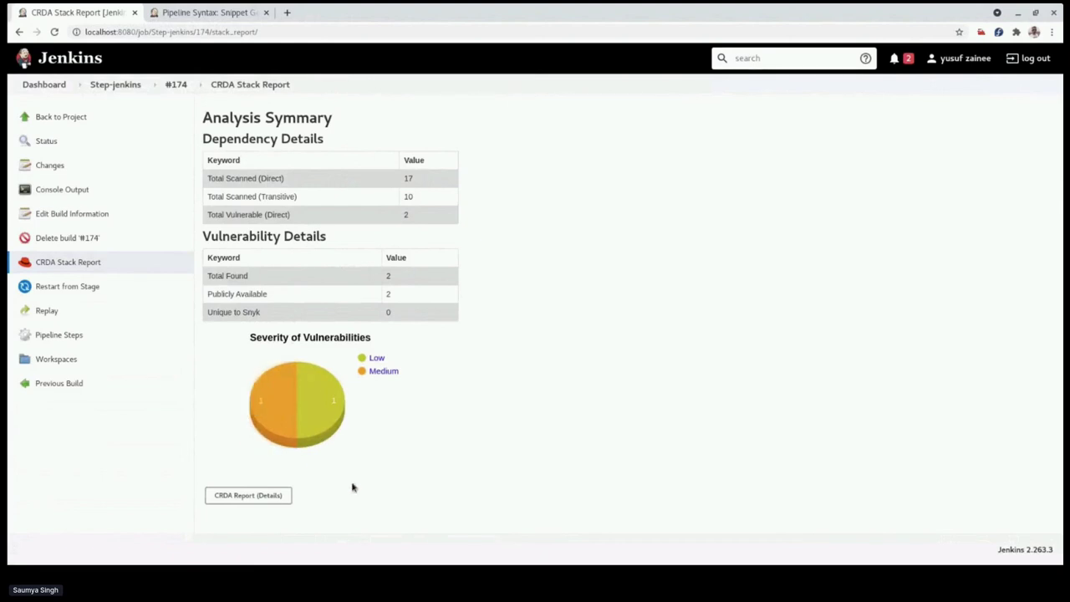
pyautogui.click(241, 498)
pyautogui.click(65, 118)
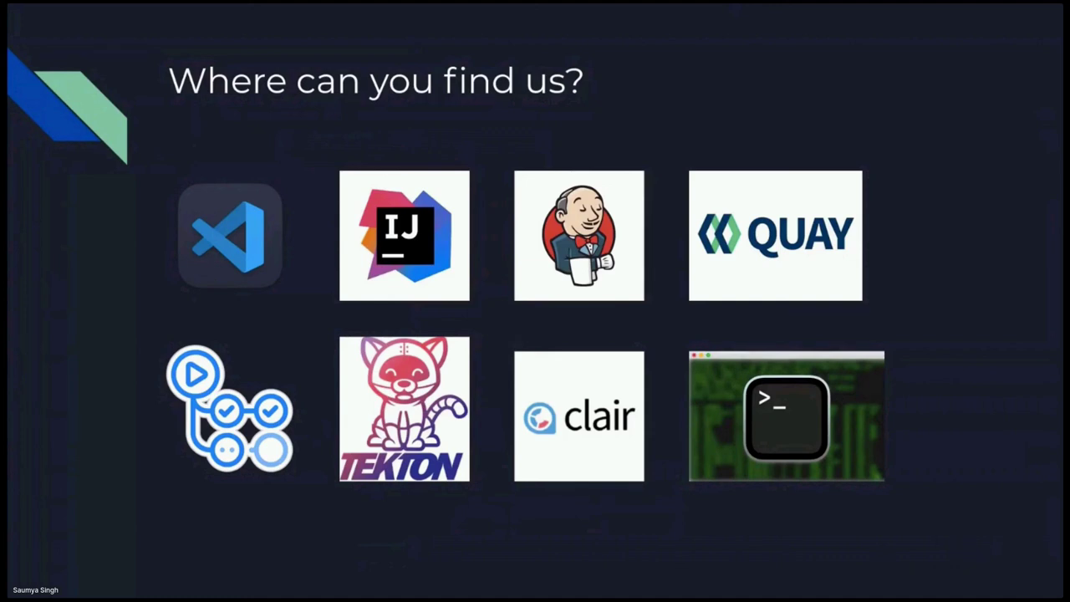
pyautogui.moveTo(344, 203)
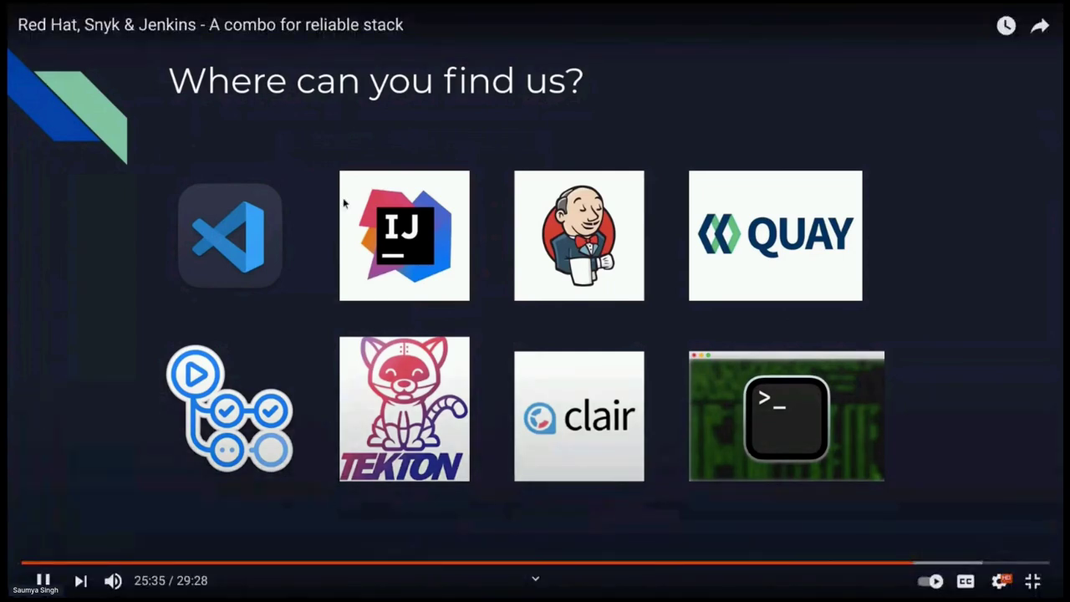